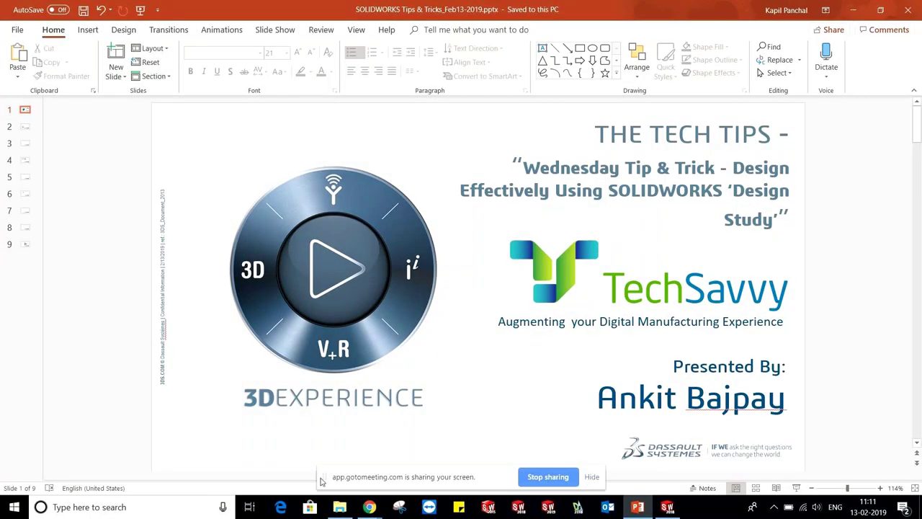
# Hide the sharing notice, present the title slide full screen, then switch to SOLIDWORKS.
pyautogui.click(591, 477)
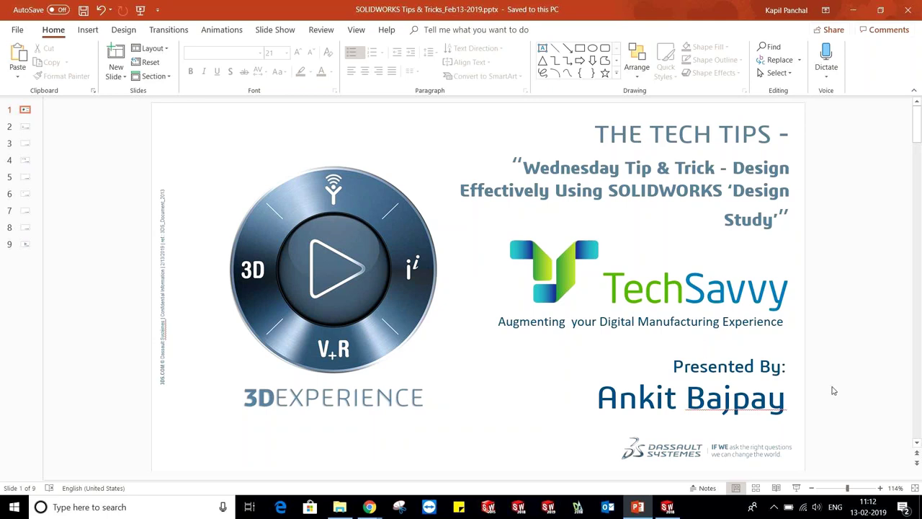
pyautogui.click(799, 488)
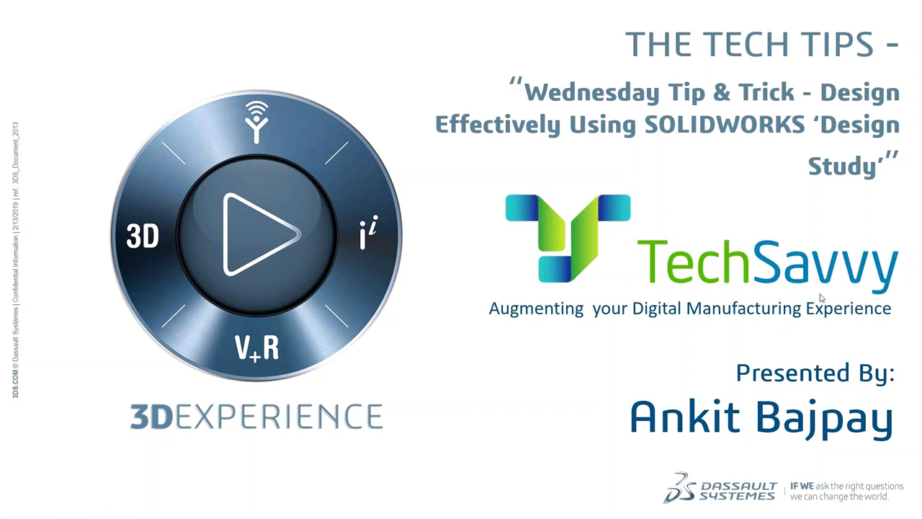
pyautogui.hotkey('alt', 'Tab')
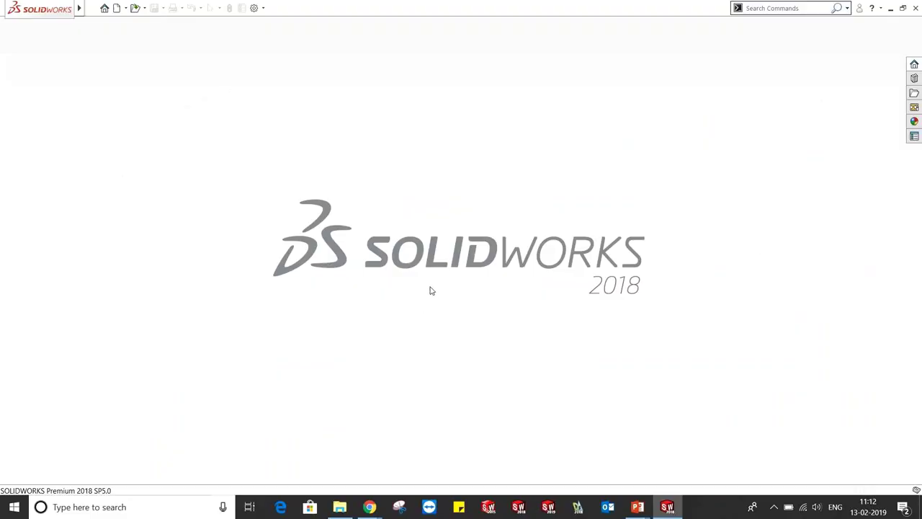
# Switch from the SOLIDWORKS start screen back to the full-screen PowerPoint title slide.
pyautogui.hotkey('alt', 'Tab')
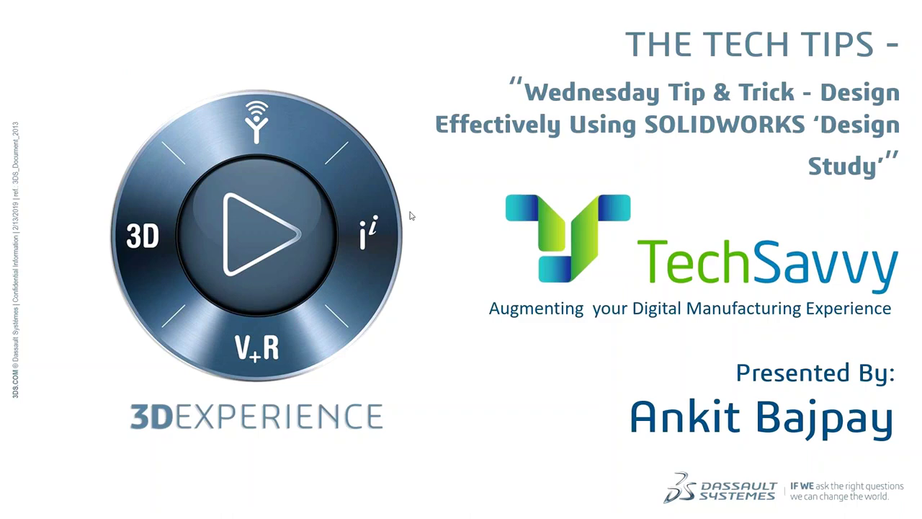
# Advance the slide show past the Agenda to slide 3, Design Study.
pyautogui.press('Right')
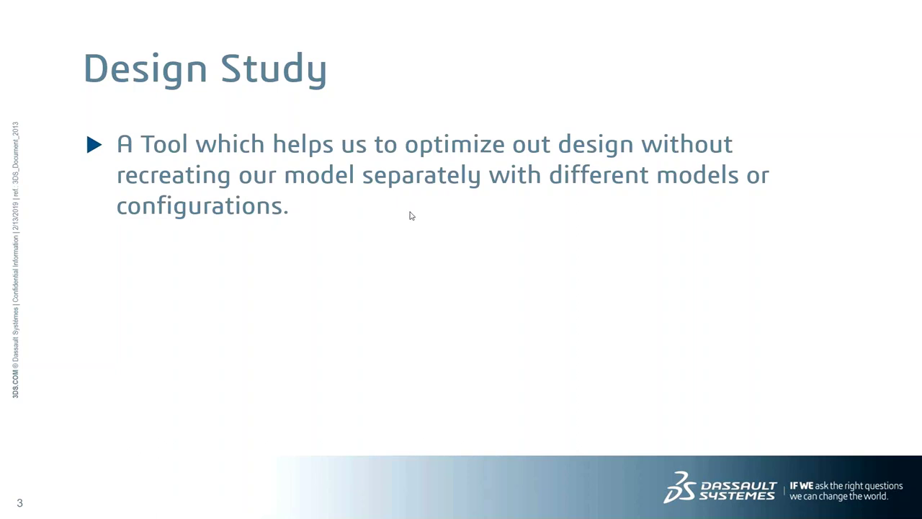
# Reveal the Time saving bullet and present slide 4, Objective of Design Study, before switching to SOLIDWORKS.
pyautogui.click(411, 215)
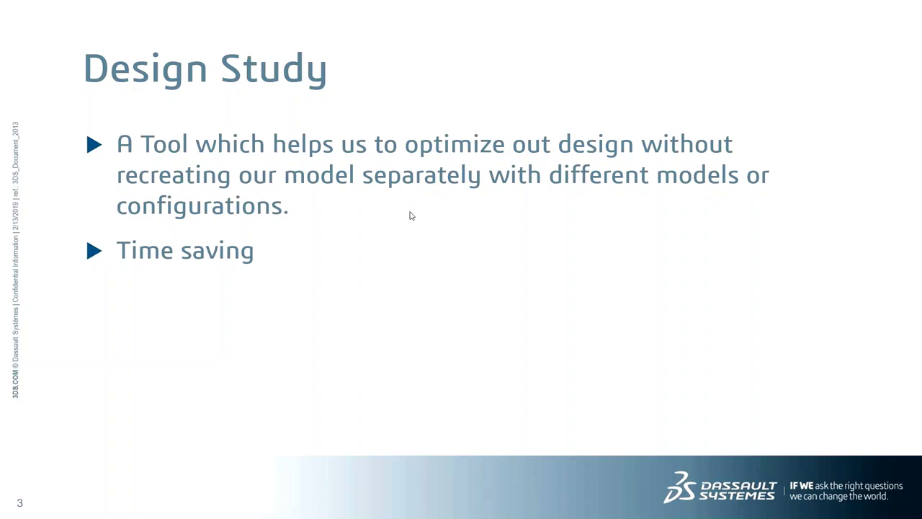
pyautogui.click(411, 215)
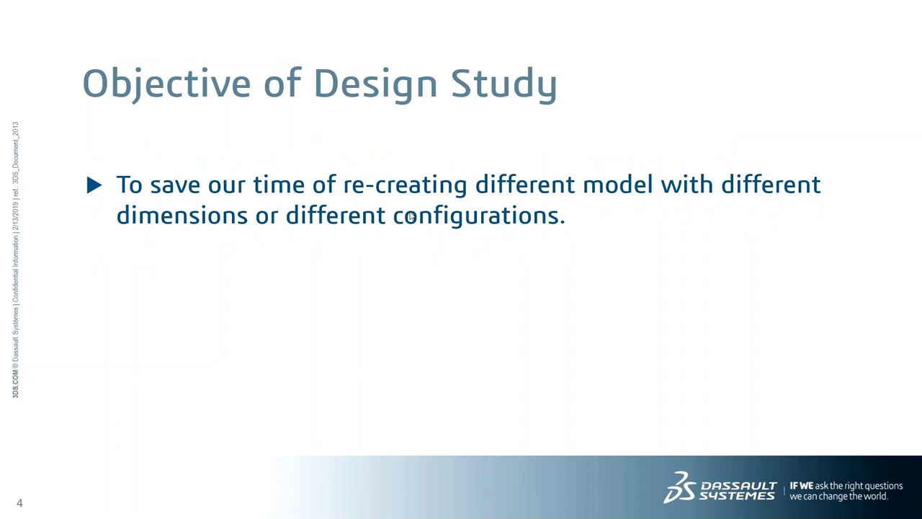
pyautogui.click(411, 216)
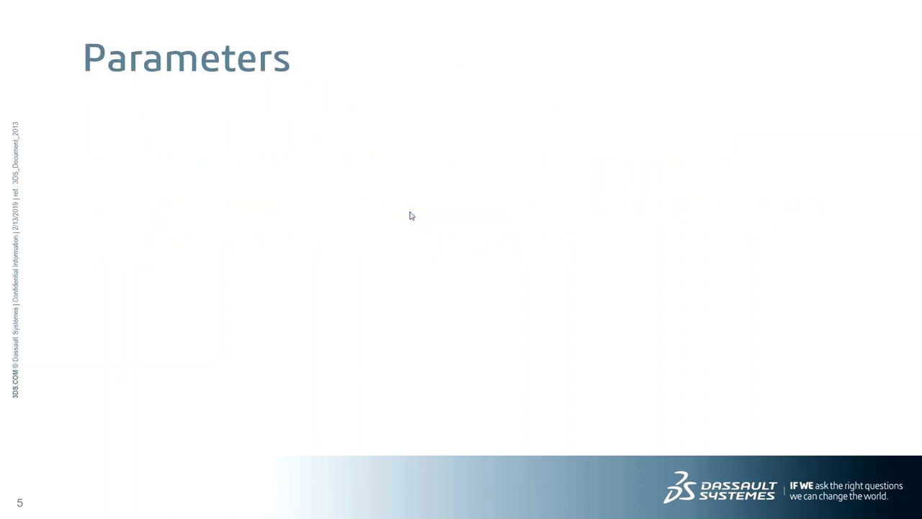
pyautogui.press('Left')
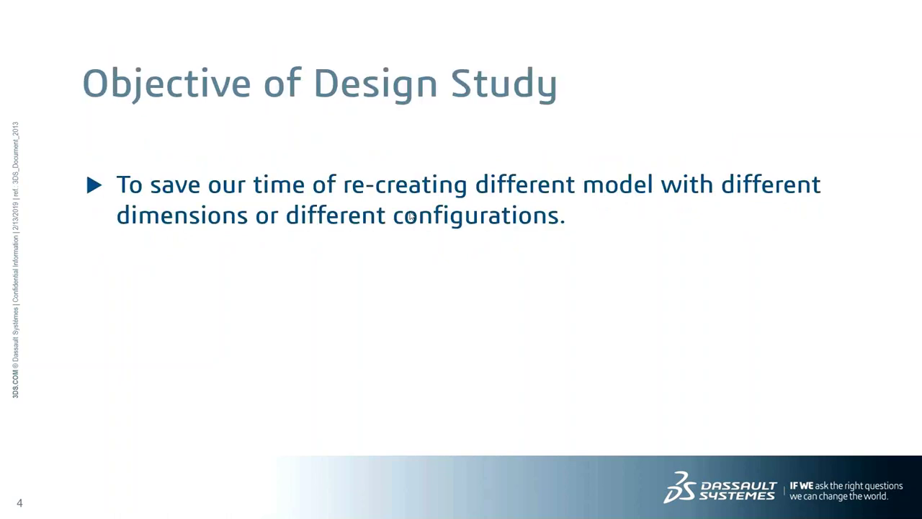
pyautogui.hotkey('alt', 'Tab')
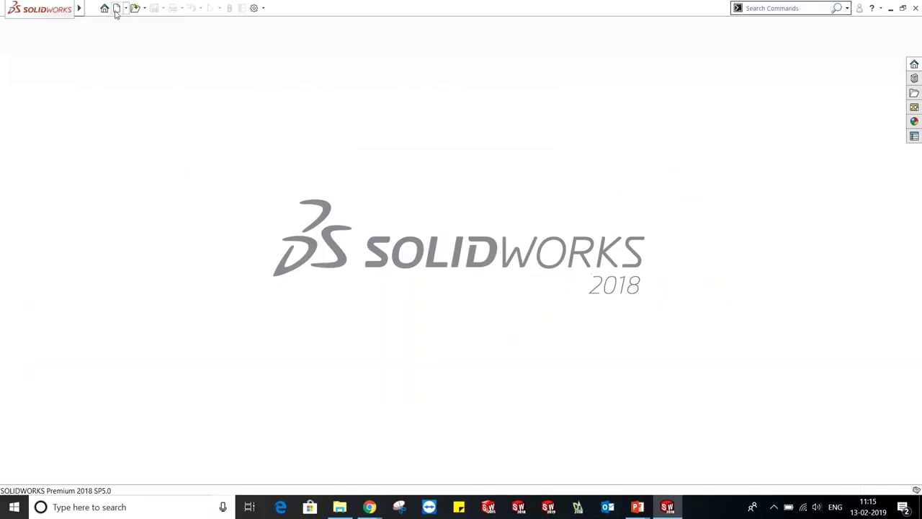
# Close Model1.SLDPRT and create a new Part document, Part1.
pyautogui.click(103, 13)
pyautogui.press('Escape')
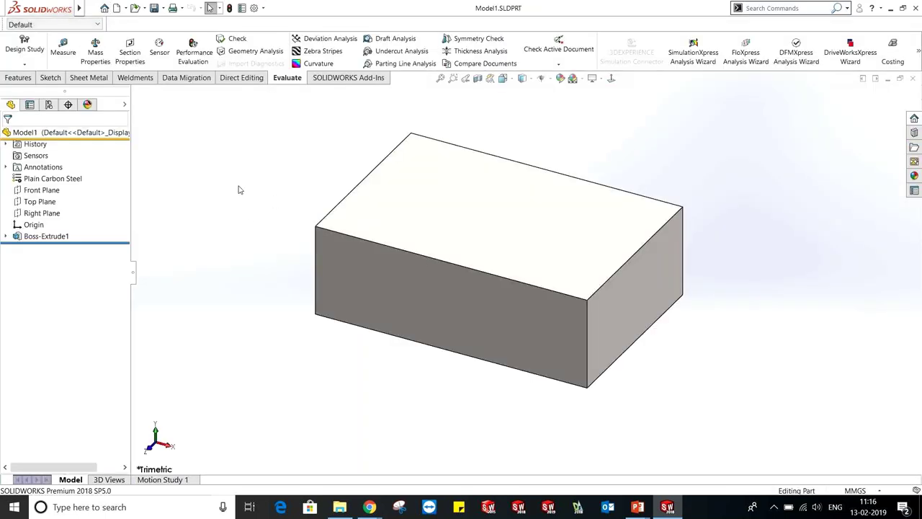
pyautogui.click(912, 79)
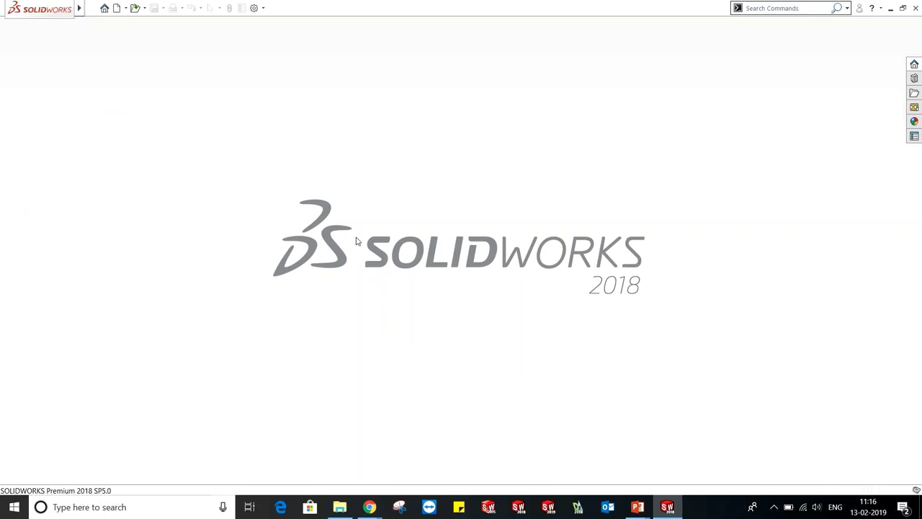
pyautogui.hotkey('ctrl', 'n')
pyautogui.doubleClick(118, 123)
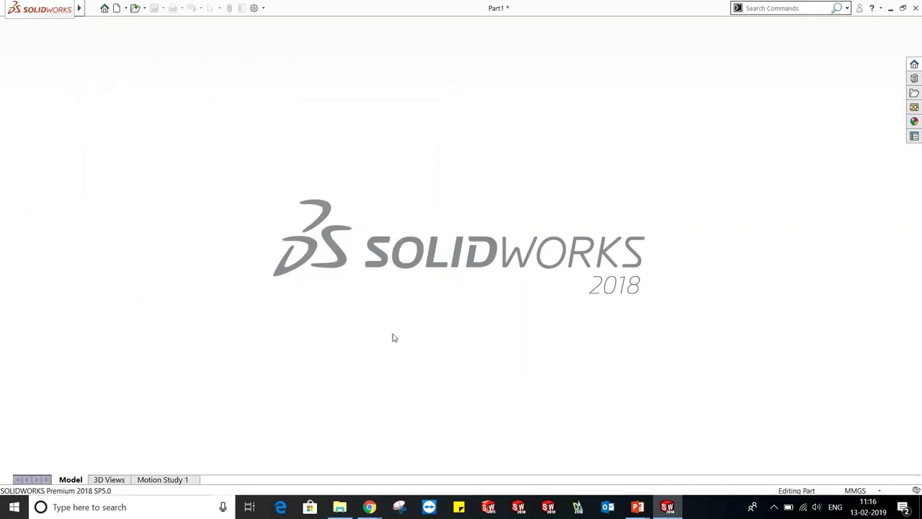
# Sketch a 150 × 100 centre rectangle at the origin on the Top Plane and exit the sketch.
pyautogui.rightClick(36, 207)
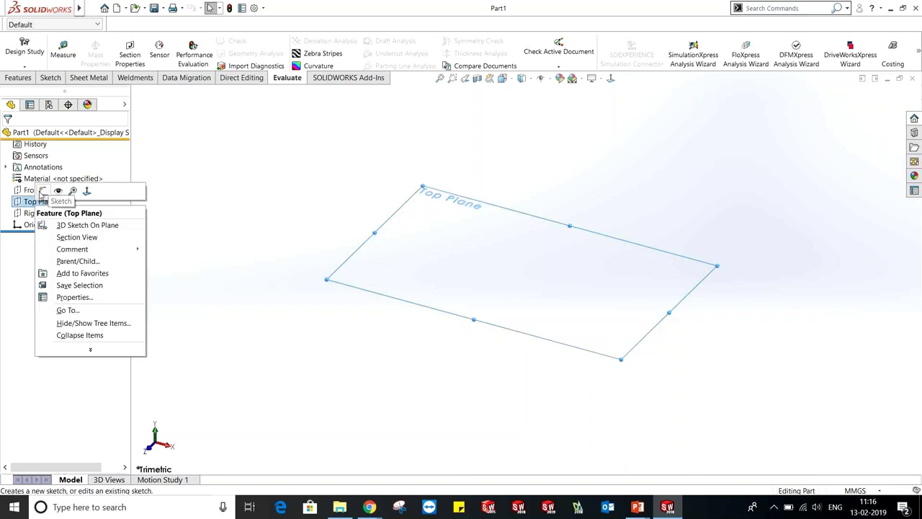
pyautogui.click(44, 191)
pyautogui.moveTo(277, 211); pyautogui.dragTo(206, 220, button='right')
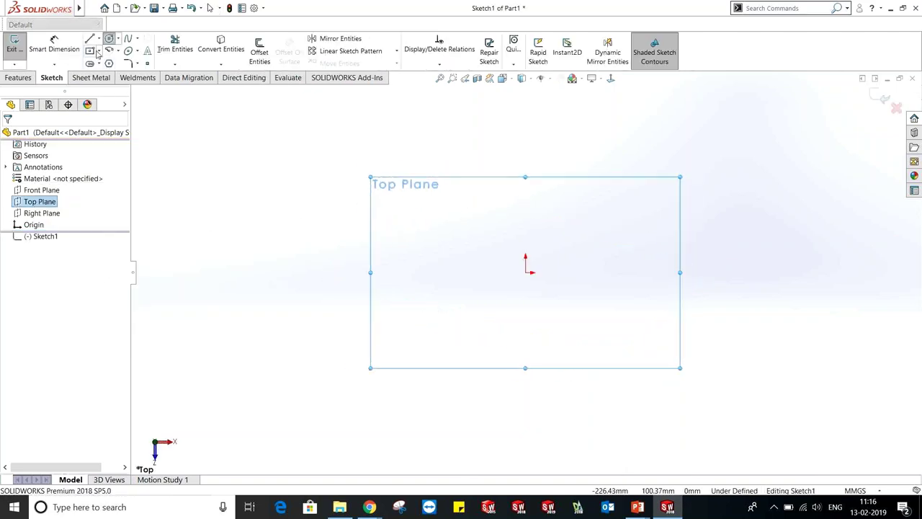
pyautogui.moveTo(512, 245); pyautogui.dragTo(531, 276, button='right')
pyautogui.click(525, 271)
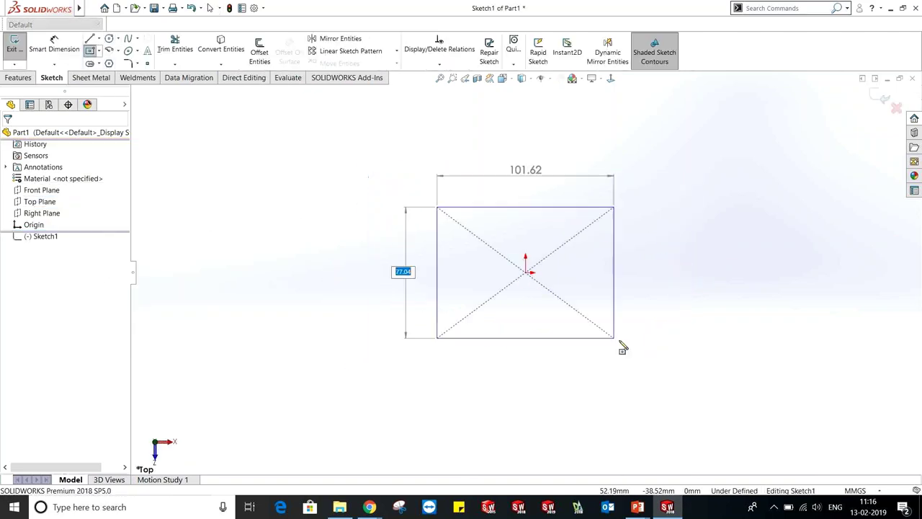
pyautogui.write('100')
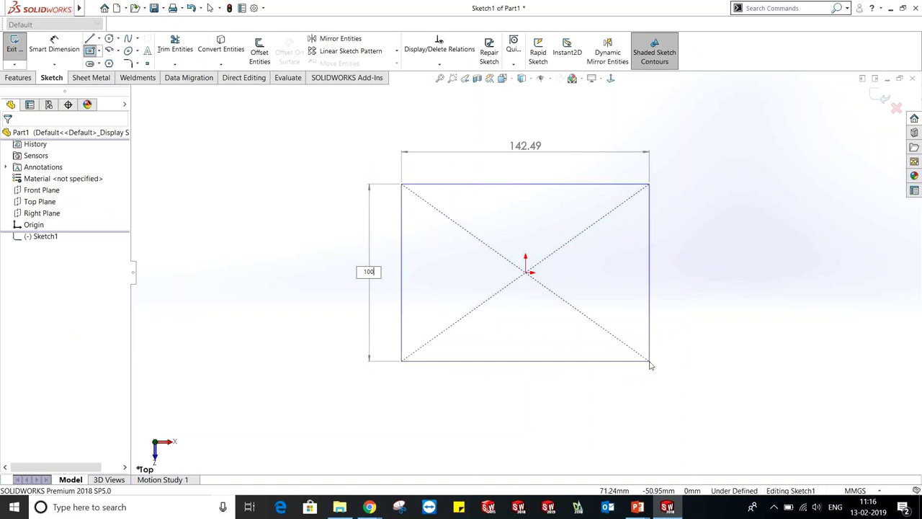
pyautogui.press('Tab')
pyautogui.write('150')
pyautogui.press('Return')
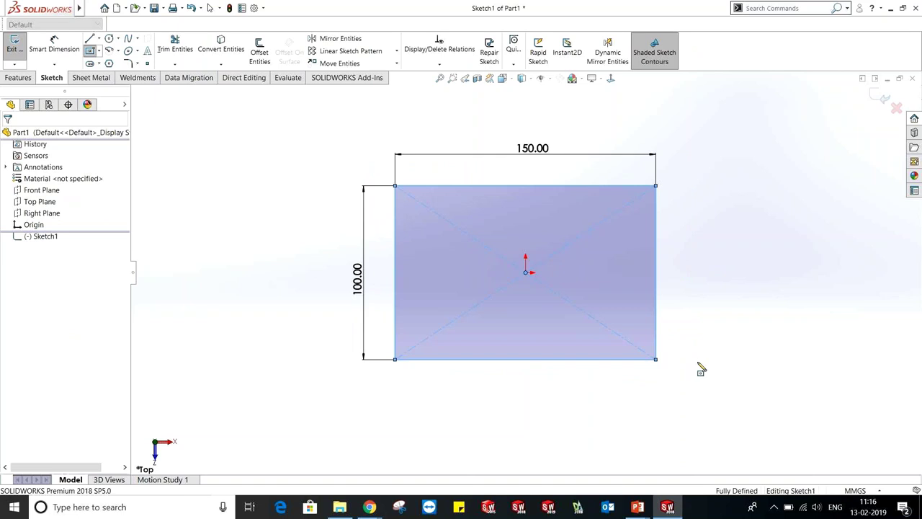
pyautogui.moveTo(232, 261); pyautogui.dragTo(247, 236, button='right')
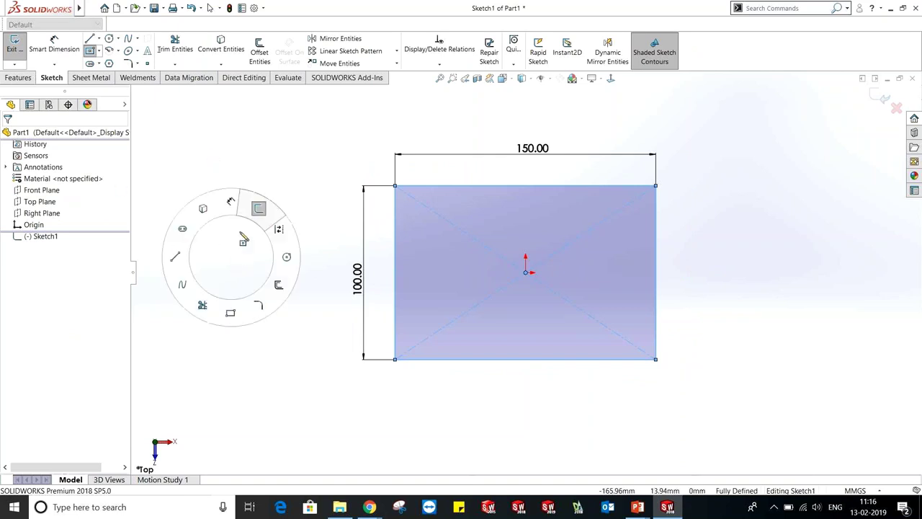
pyautogui.moveTo(279, 271)
pyautogui.mouseDown(button='middle')
pyautogui.moveTo(261, 178)
pyautogui.moveTo(294, 132)
pyautogui.moveTo(247, 119)
pyautogui.moveTo(510, 320)
pyautogui.mouseUp(button='middle')
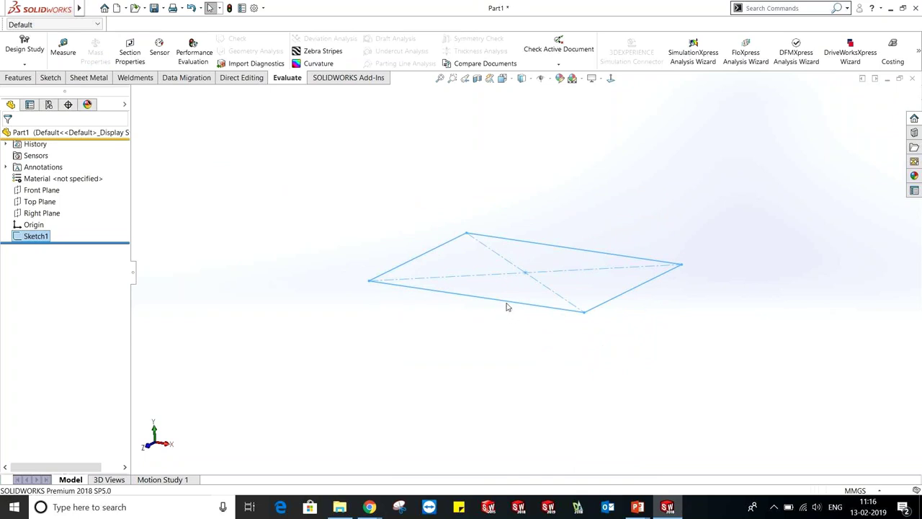
# Enable Instant3D and pull the rectangle up into a solid extrusion.
pyautogui.click(515, 308)
pyautogui.click(18, 77)
pyautogui.click(507, 52)
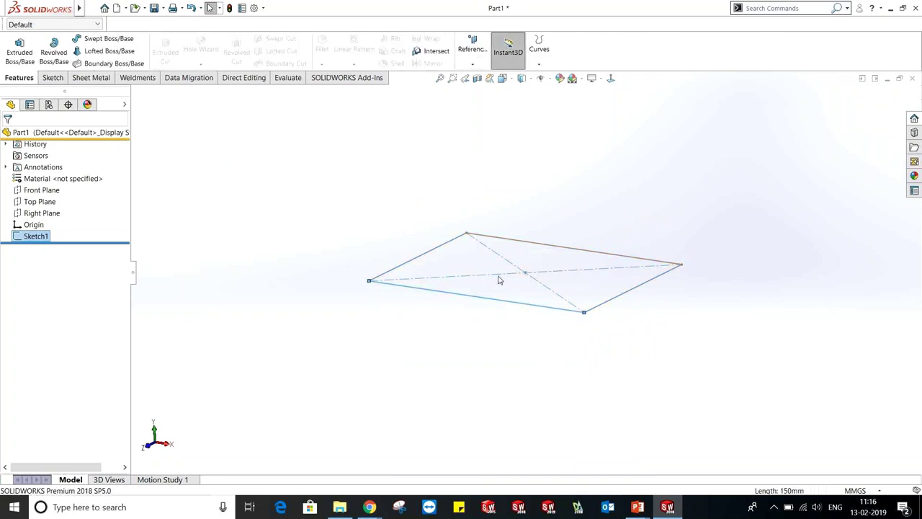
pyautogui.click(505, 302)
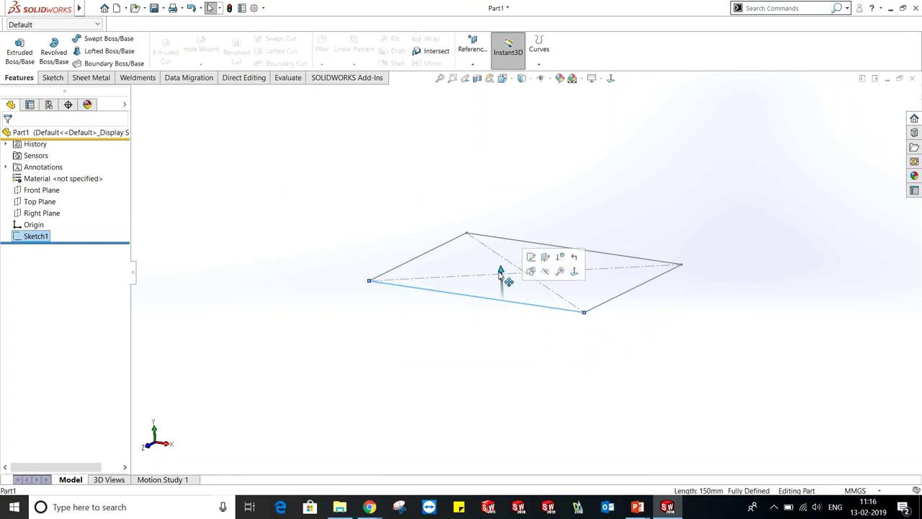
pyautogui.moveTo(511, 271); pyautogui.dragTo(515, 245)
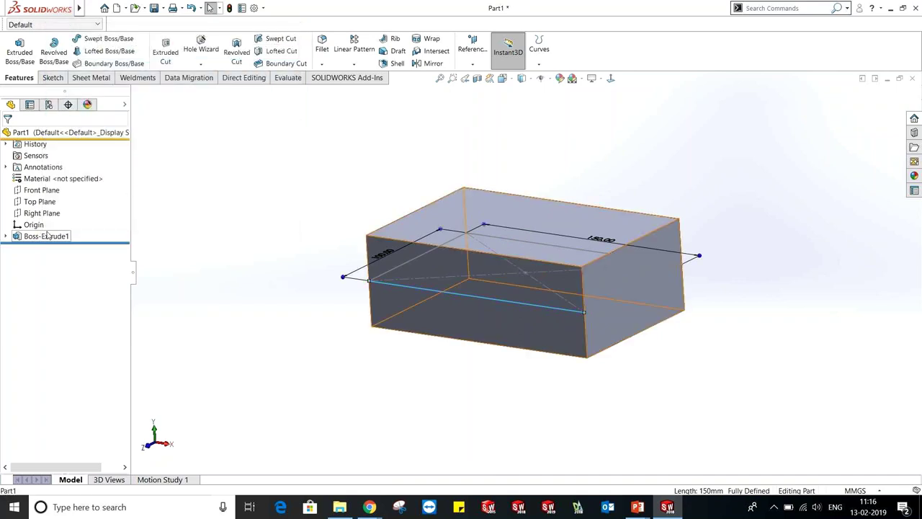
# Edit Boss-Extrude1 to a 50 mm mid-plane depth and inspect the resulting block.
pyautogui.rightClick(42, 237)
pyautogui.click(63, 205)
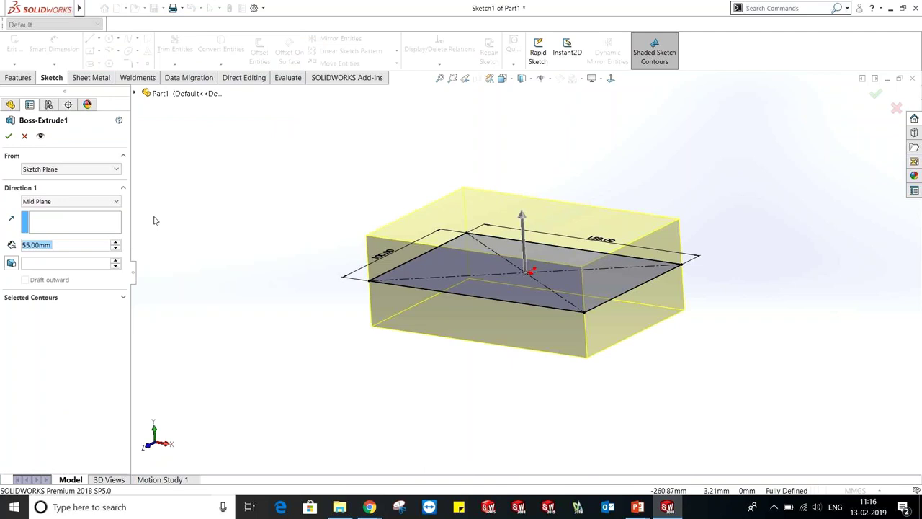
pyautogui.write('500')
pyautogui.press('BackSpace')
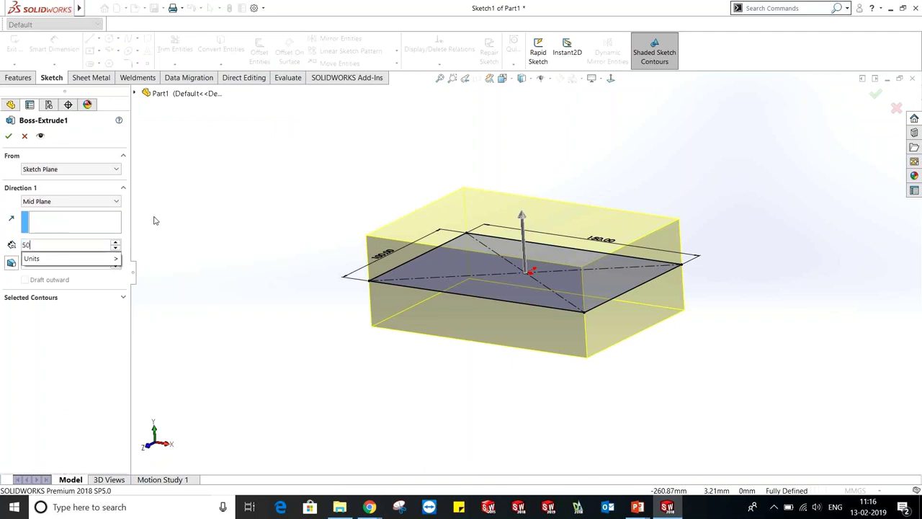
pyautogui.press('Return')
pyautogui.click(9, 136)
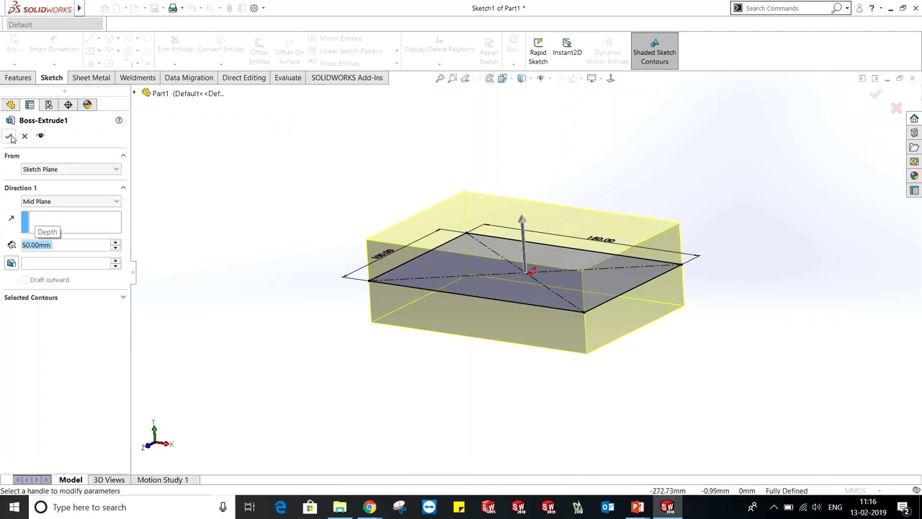
pyautogui.moveTo(251, 185)
pyautogui.mouseDown(button='middle')
pyautogui.moveTo(298, 255)
pyautogui.moveTo(282, 250)
pyautogui.mouseUp(button='middle')
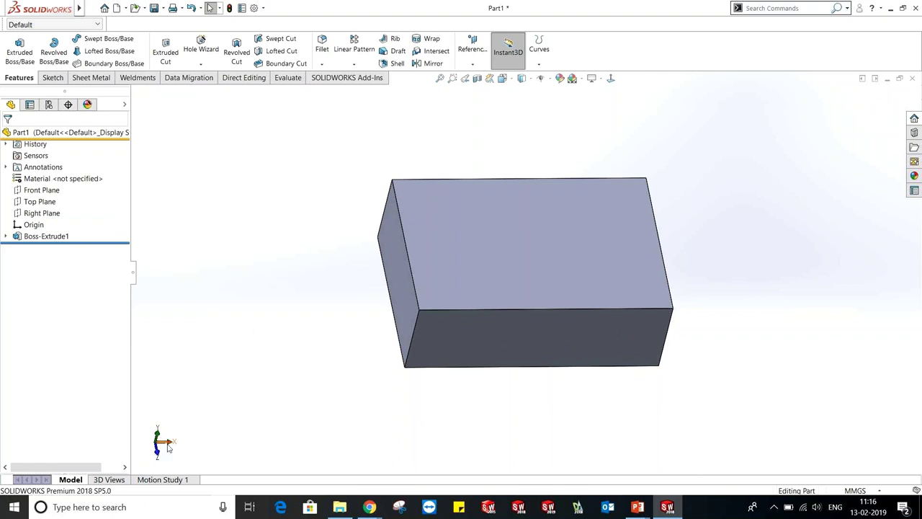
pyautogui.moveTo(269, 352)
pyautogui.mouseDown(button='middle')
pyautogui.moveTo(229, 292)
pyautogui.moveTo(245, 261)
pyautogui.moveTo(209, 286)
pyautogui.moveTo(185, 274)
pyautogui.moveTo(214, 281)
pyautogui.mouseUp(button='middle')
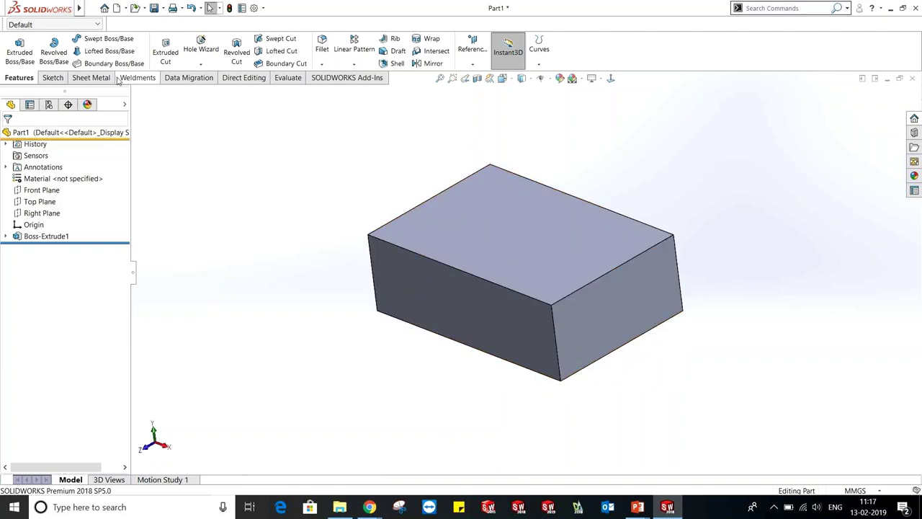
# Create Design Study 1 on the block, show the Parameters slide, then return to SOLIDWORKS.
pyautogui.click(288, 78)
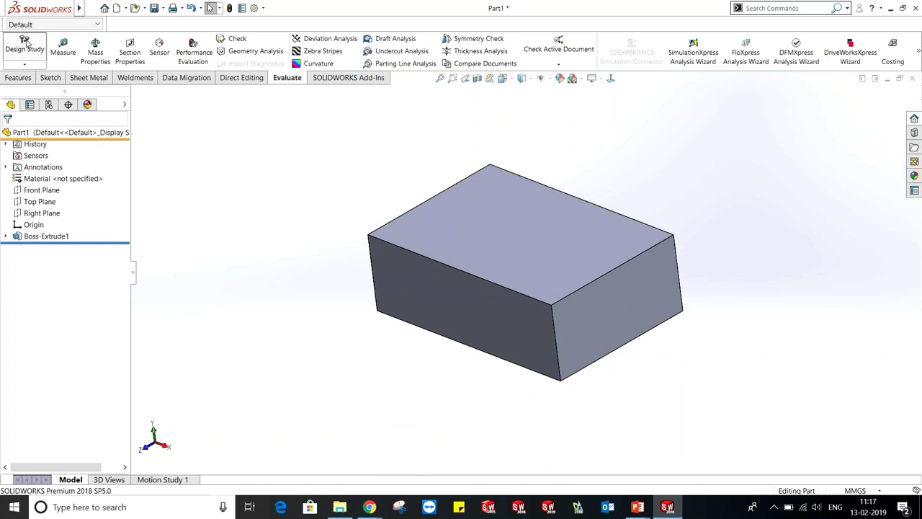
pyautogui.click(25, 47)
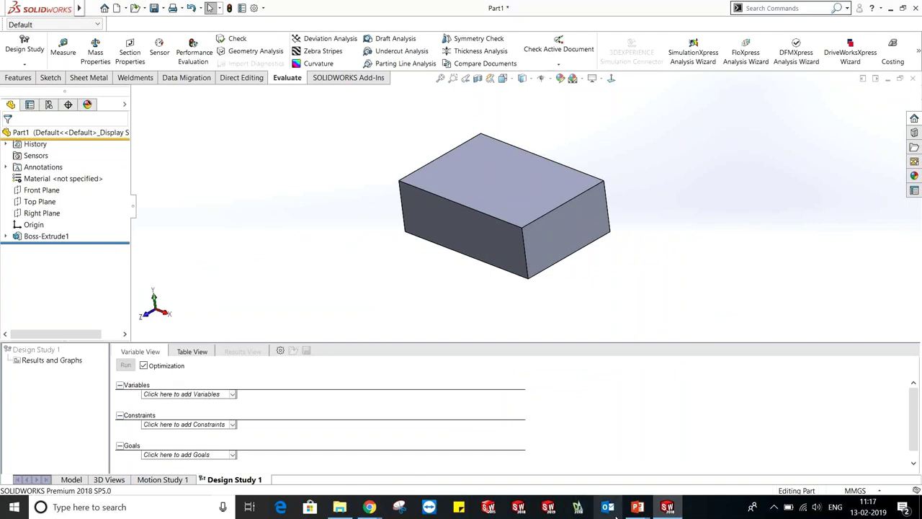
pyautogui.hotkey('alt', 'Tab')
pyautogui.click(472, 196)
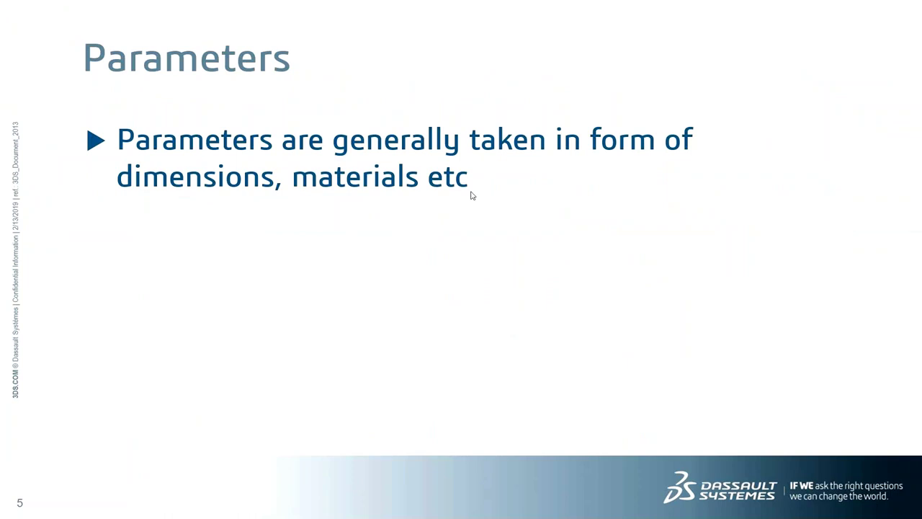
pyautogui.hotkey('alt', 'Tab')
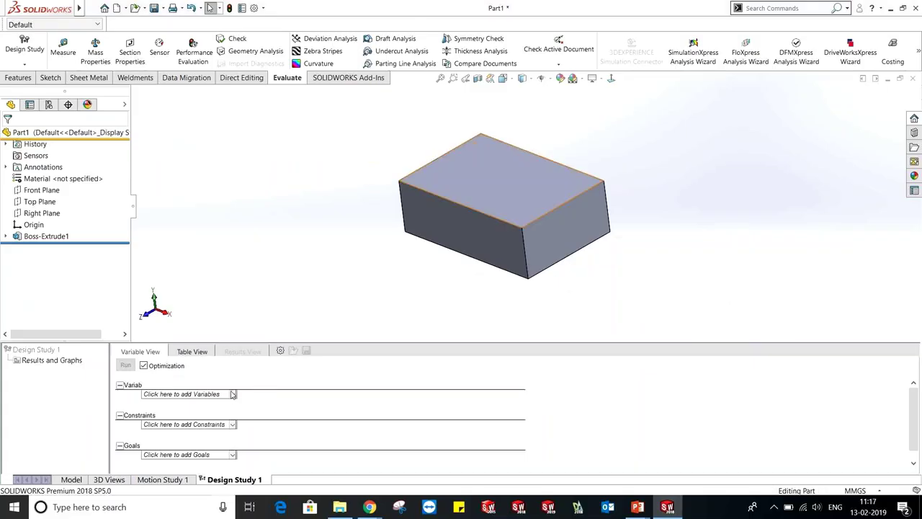
# Add a Length parameter linked to the block's 150 mm dimension.
pyautogui.click(232, 396)
pyautogui.click(178, 405)
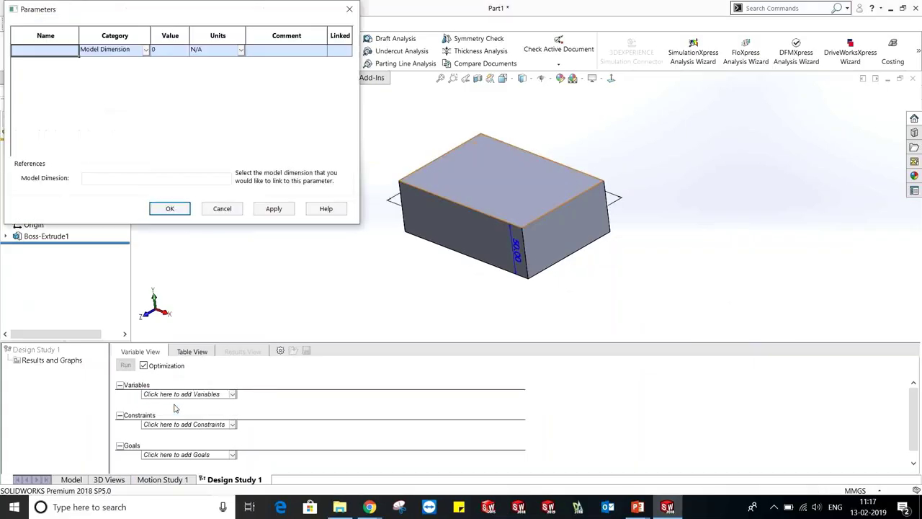
pyautogui.moveTo(406, 148)
pyautogui.mouseDown(button='middle')
pyautogui.moveTo(525, 252)
pyautogui.moveTo(505, 216)
pyautogui.mouseUp(button='middle')
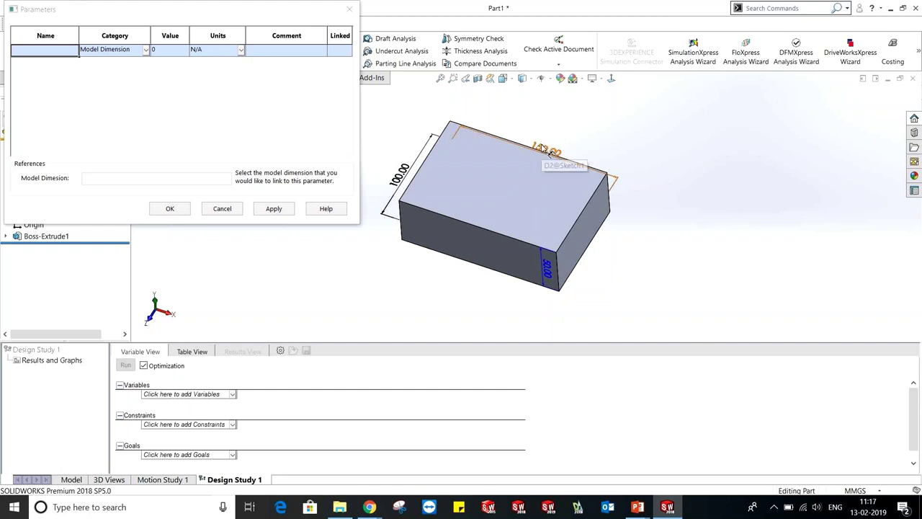
pyautogui.click(546, 149)
pyautogui.click(33, 52)
pyautogui.write('Length')
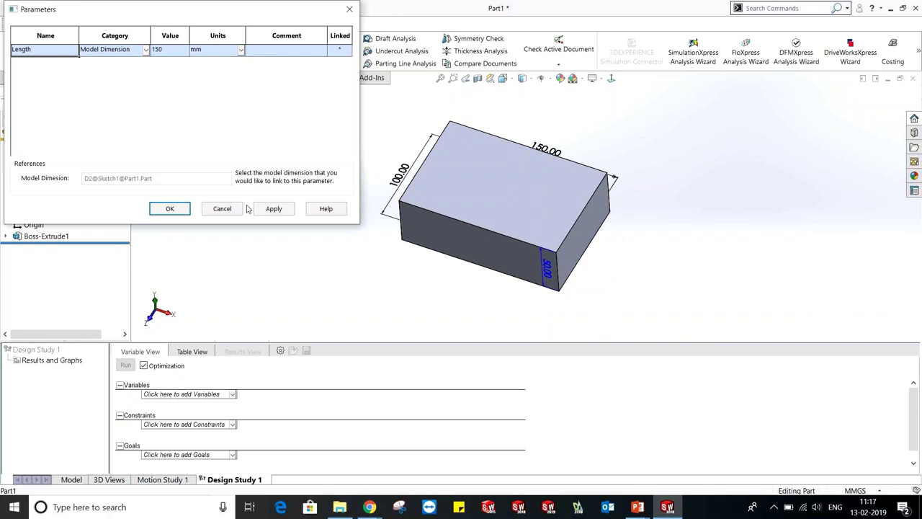
pyautogui.click(273, 211)
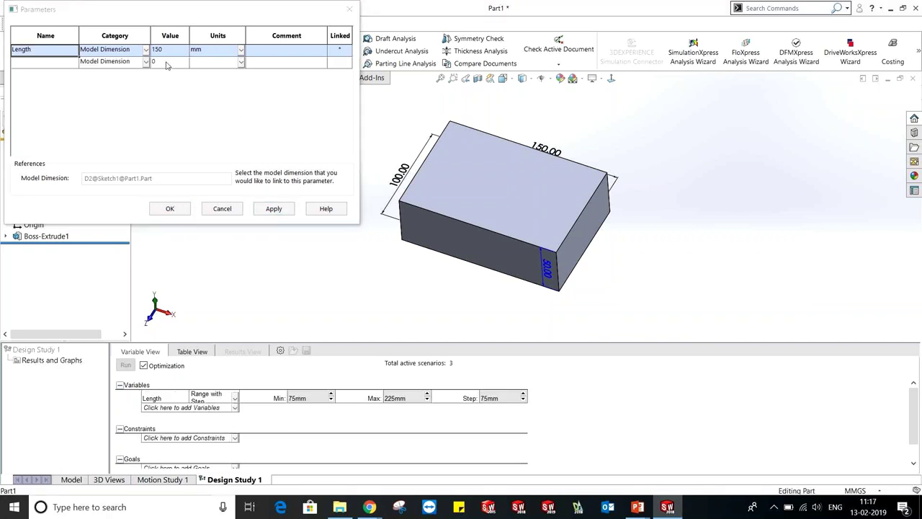
# Add Width and Height parameters linked to the 100 mm and 50 mm dimensions.
pyautogui.click(401, 175)
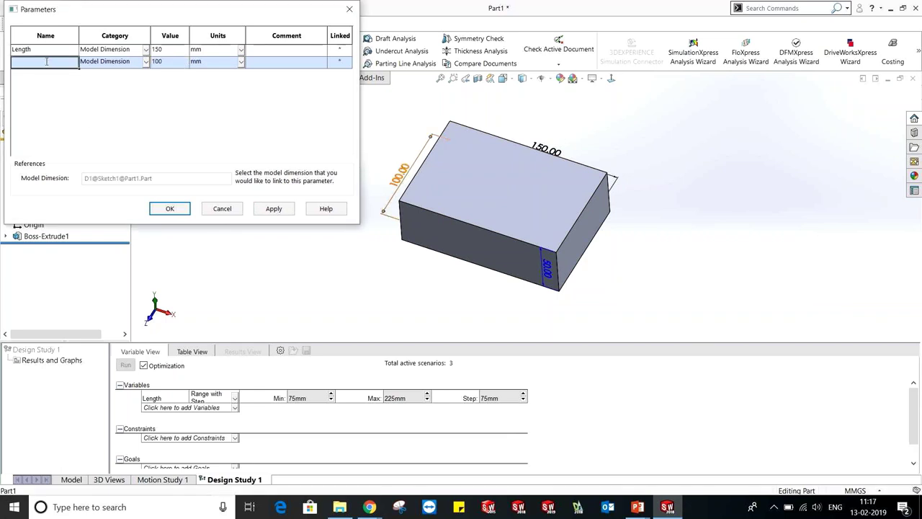
pyautogui.write('Wid')
pyautogui.write('th')
pyautogui.click(272, 208)
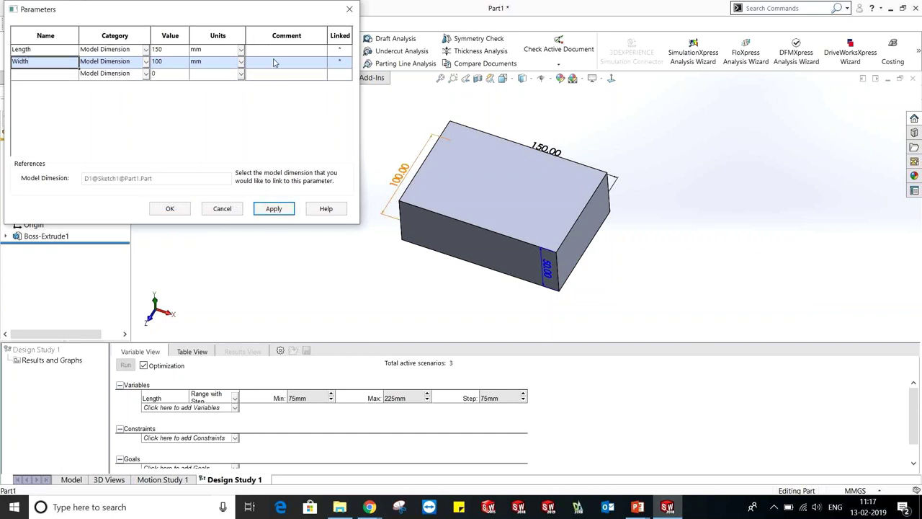
pyautogui.click(290, 65)
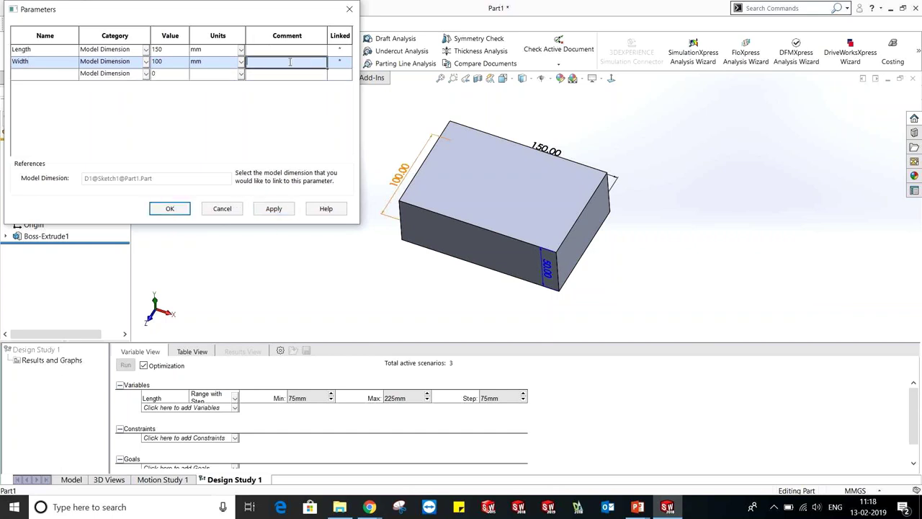
pyautogui.click(291, 50)
pyautogui.click(167, 75)
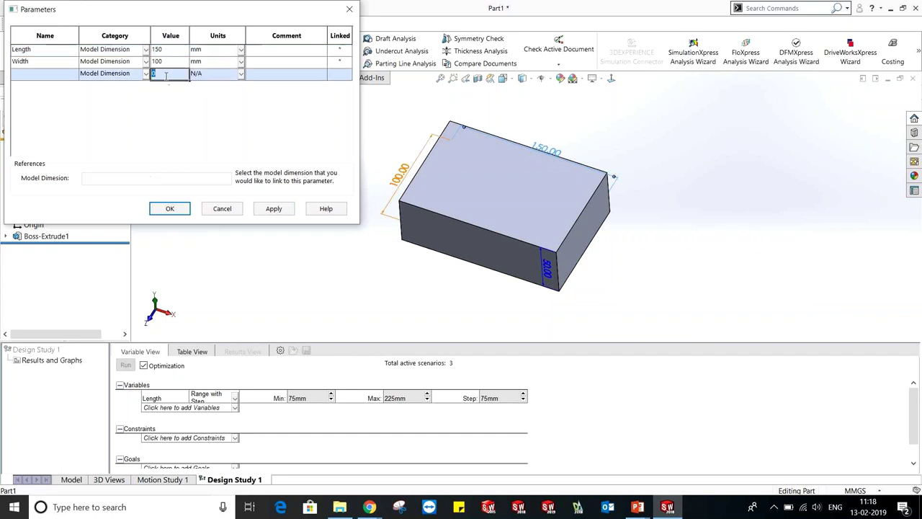
pyautogui.click(545, 272)
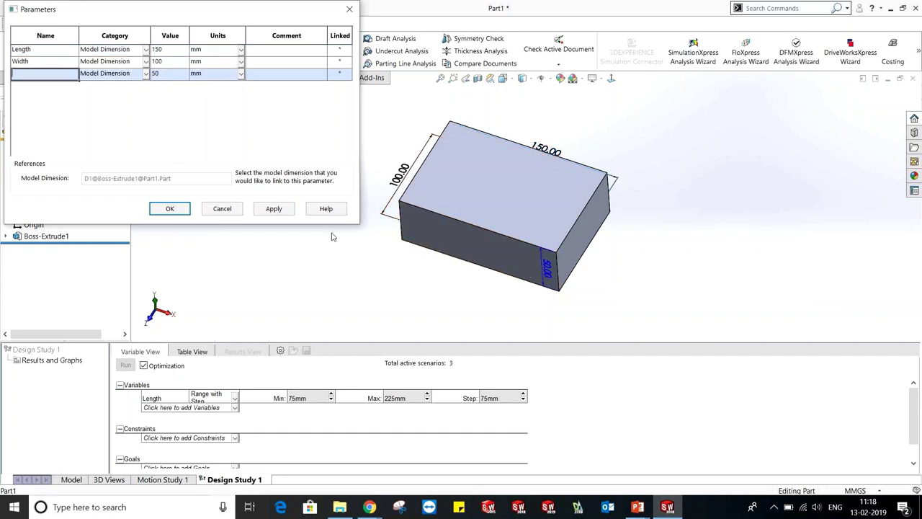
pyautogui.write('Height')
pyautogui.click(272, 209)
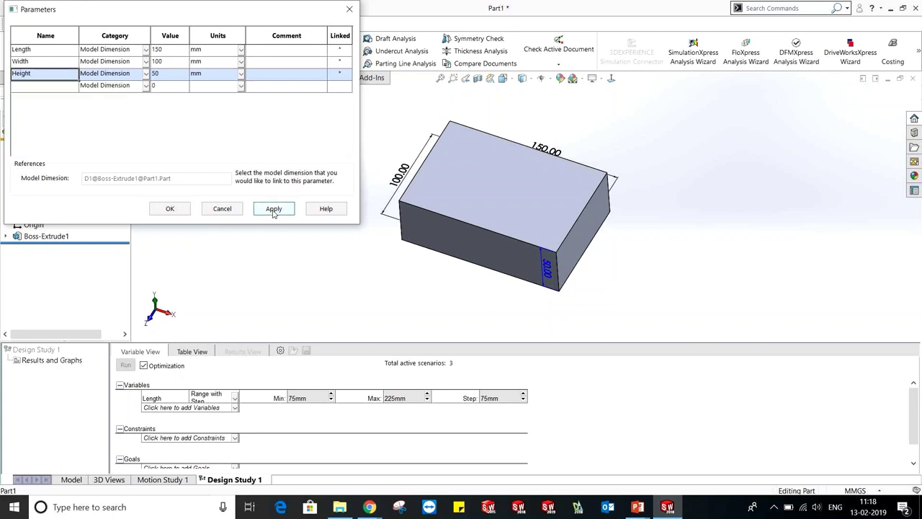
# Close the Parameters dialog, keeping Length as Design Study 1's only variable.
pyautogui.click(170, 209)
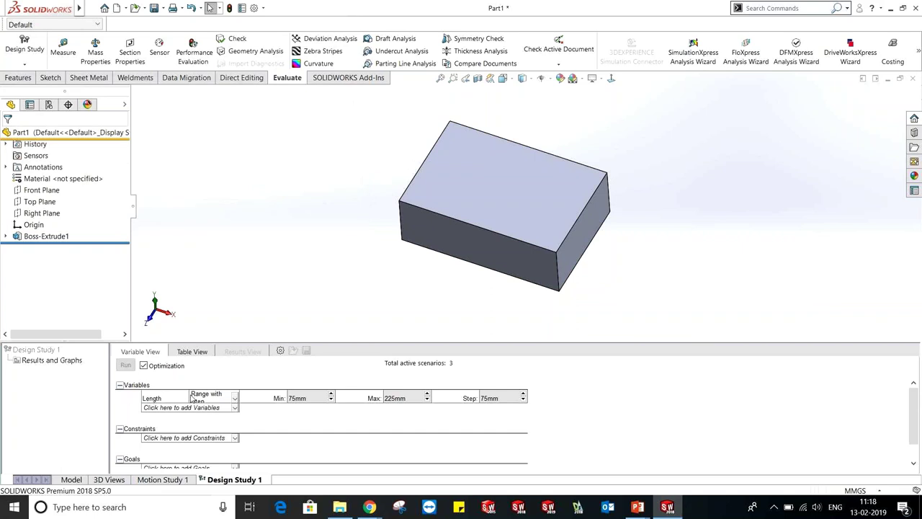
pyautogui.click(234, 408)
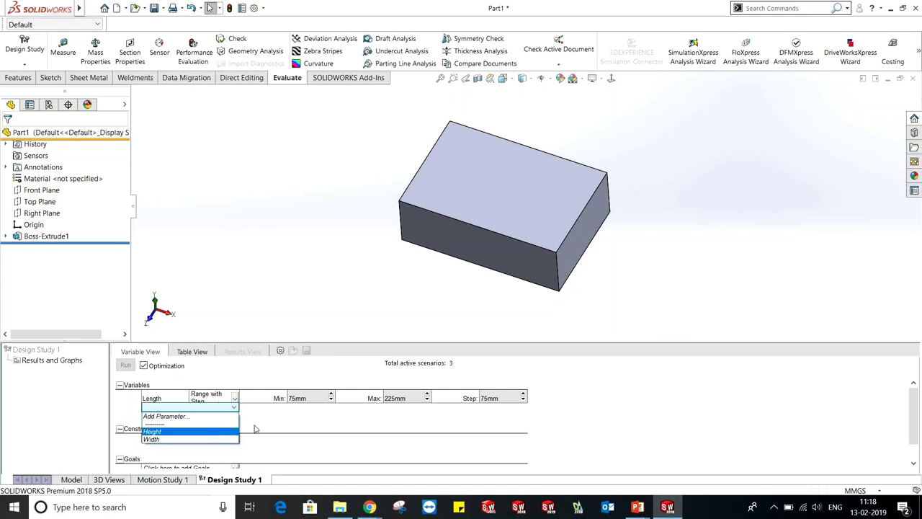
pyautogui.click(279, 422)
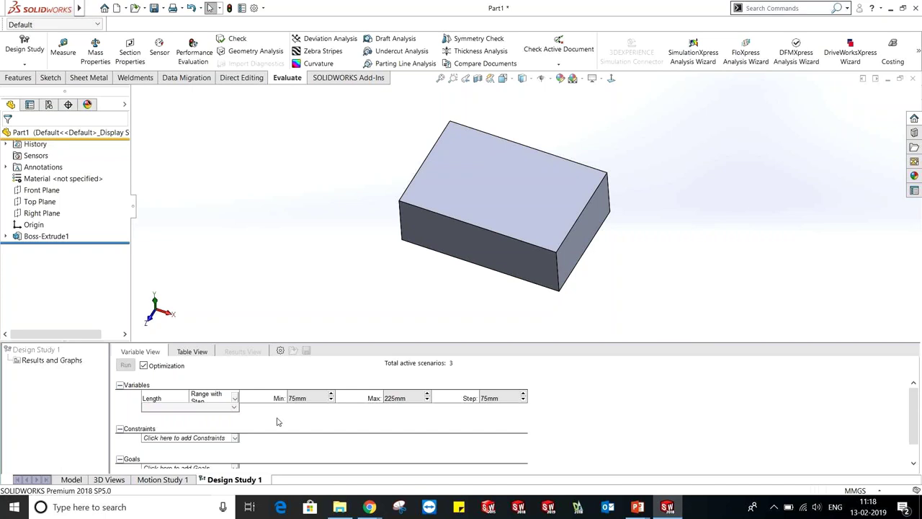
pyautogui.click(227, 408)
pyautogui.click(256, 417)
pyautogui.scroll(-1, 263, 423)
pyautogui.click(234, 414)
# Create a new sensor measuring Volume (750 cm^3), then bring up the slideshow's Constraints slide.
pyautogui.click(227, 423)
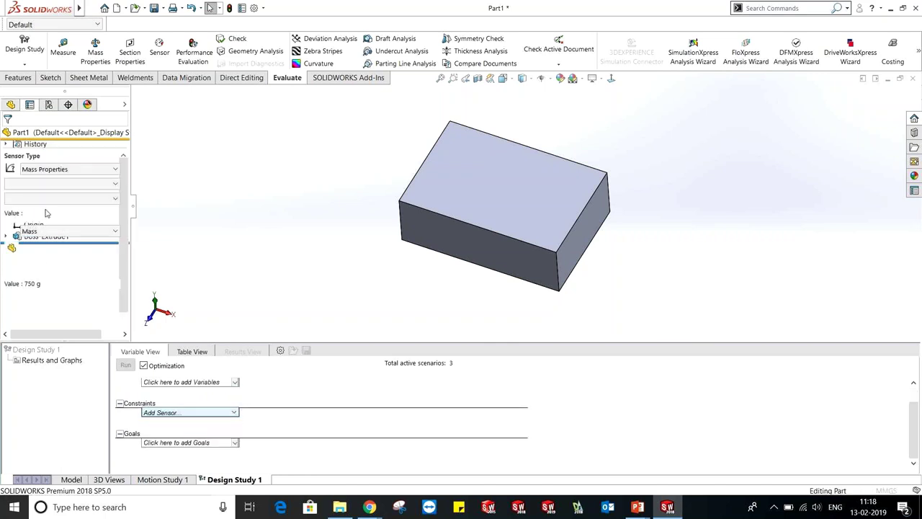
pyautogui.click(52, 202)
pyautogui.click(33, 219)
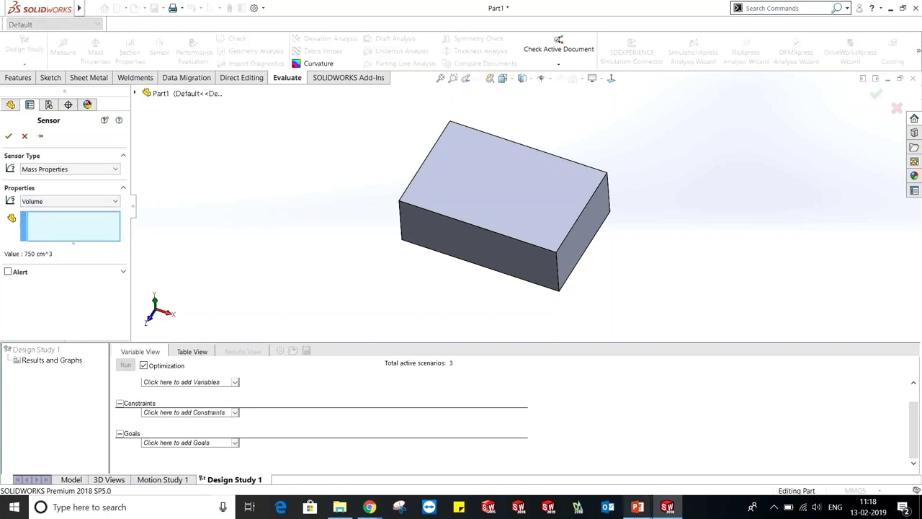
pyautogui.moveTo(637, 506)
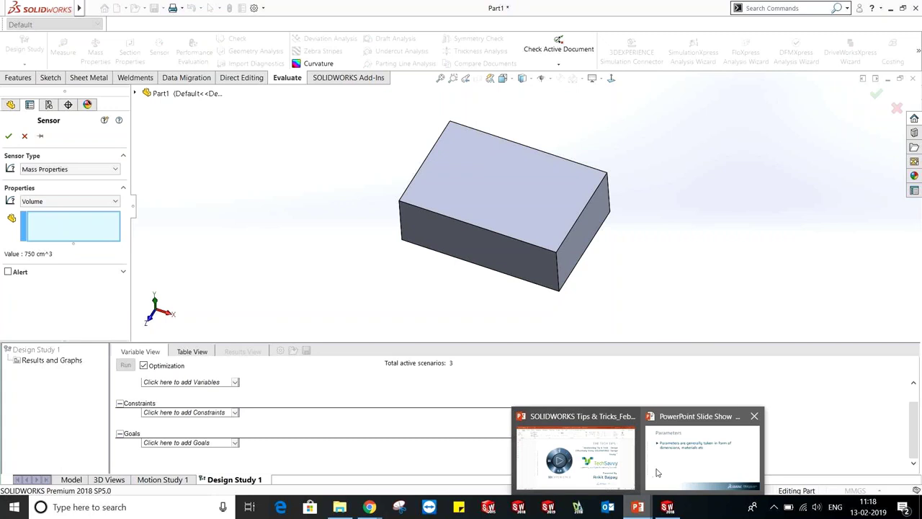
pyautogui.click(657, 472)
pyautogui.click(232, 273)
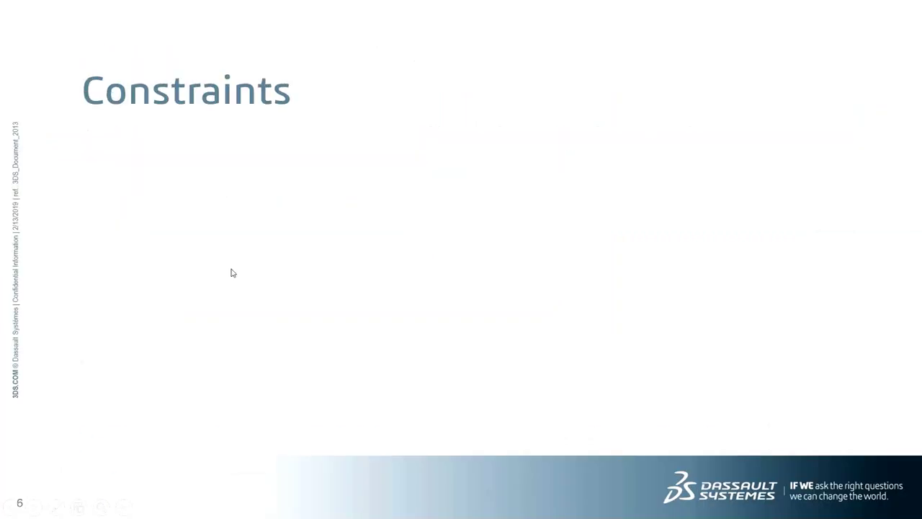
# Reveal the bullet defining constraints as the range within which a design can vary.
pyautogui.click(232, 272)
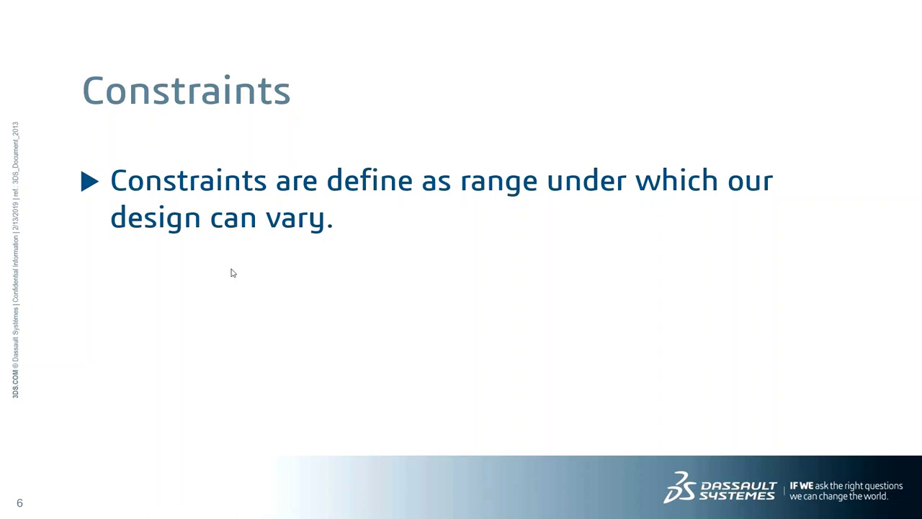
pyautogui.hotkey('alt', 'Tab')
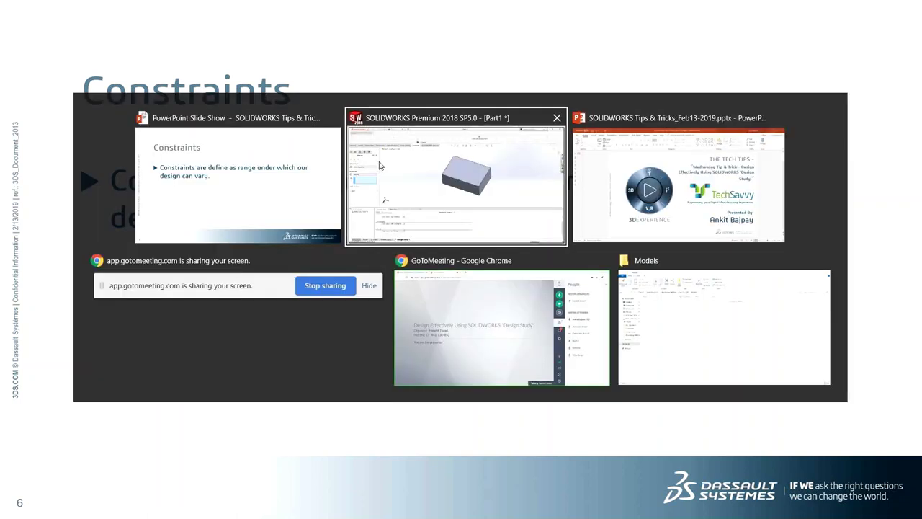
# Enable the volume sensor alert with a 1000000.0475 mm^3 threshold and add it as constraint Volume1.
pyautogui.click(475, 170)
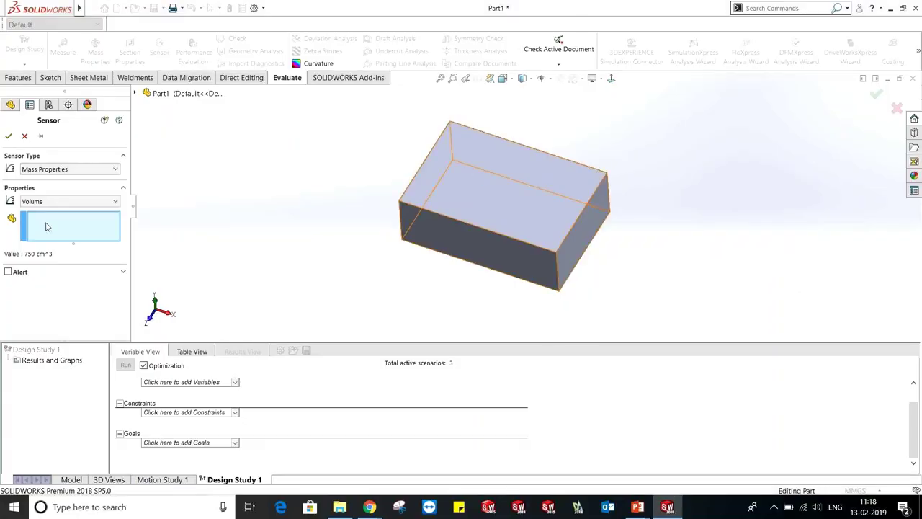
pyautogui.click(8, 272)
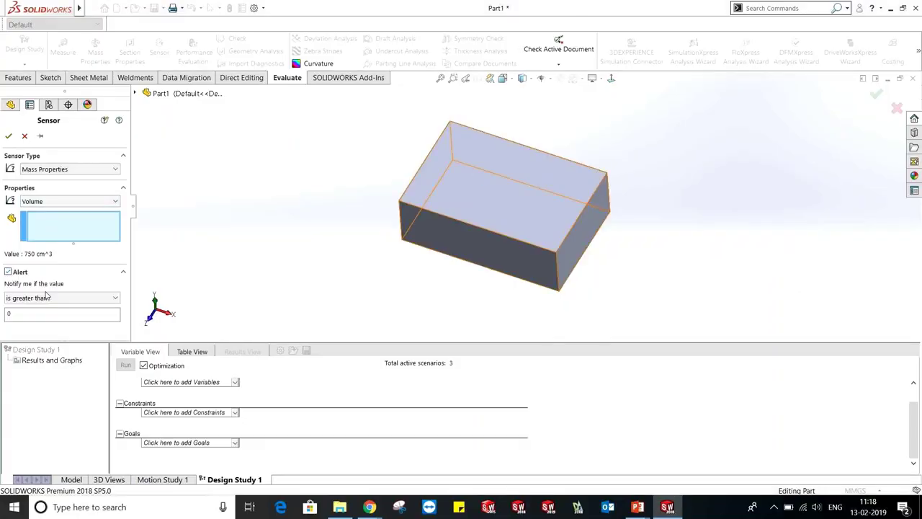
pyautogui.click(46, 315)
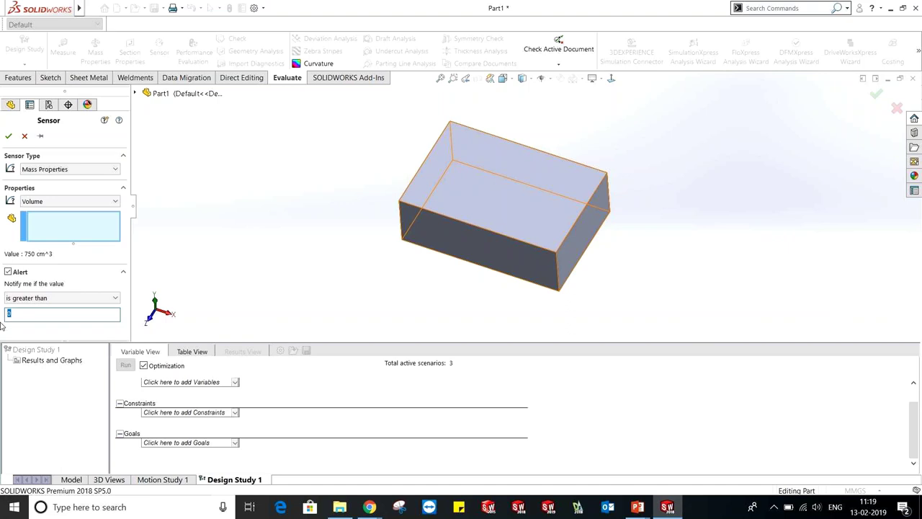
pyautogui.write('1000')
pyautogui.click(8, 137)
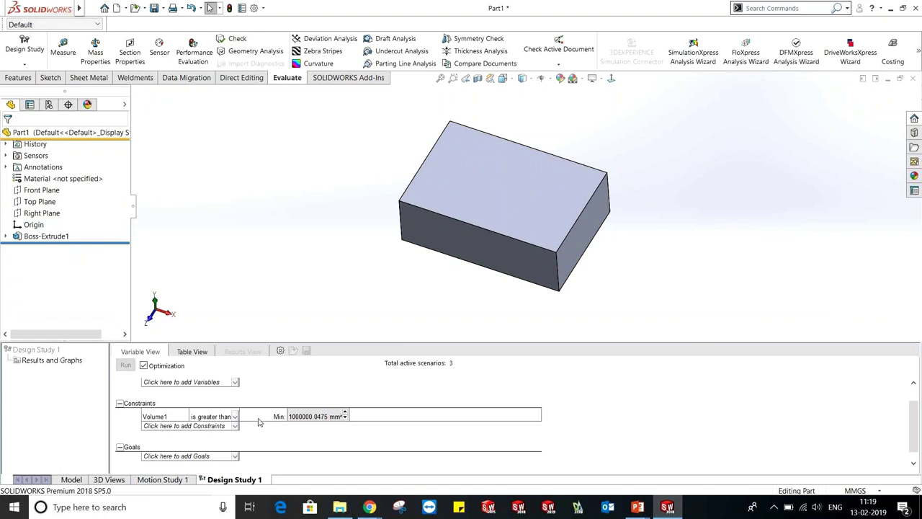
# Set the Volume1 constraint to 'Is between' Min 600 mm^3 and Max 1000 mm^3.
pyautogui.click(235, 418)
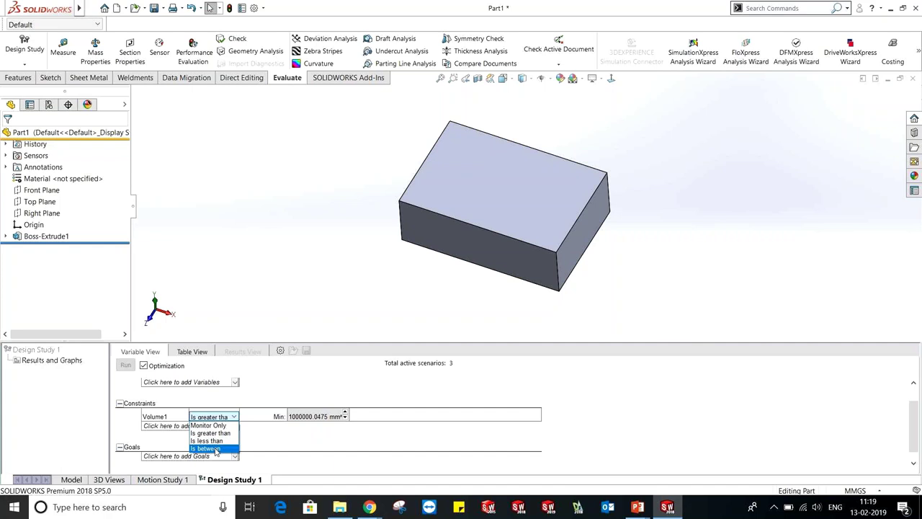
pyautogui.click(215, 451)
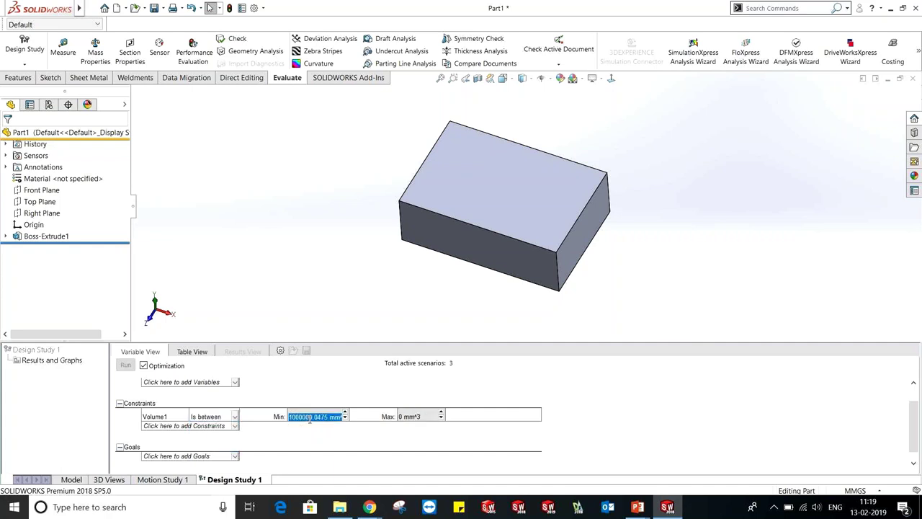
pyautogui.write('600')
pyautogui.press('Tab')
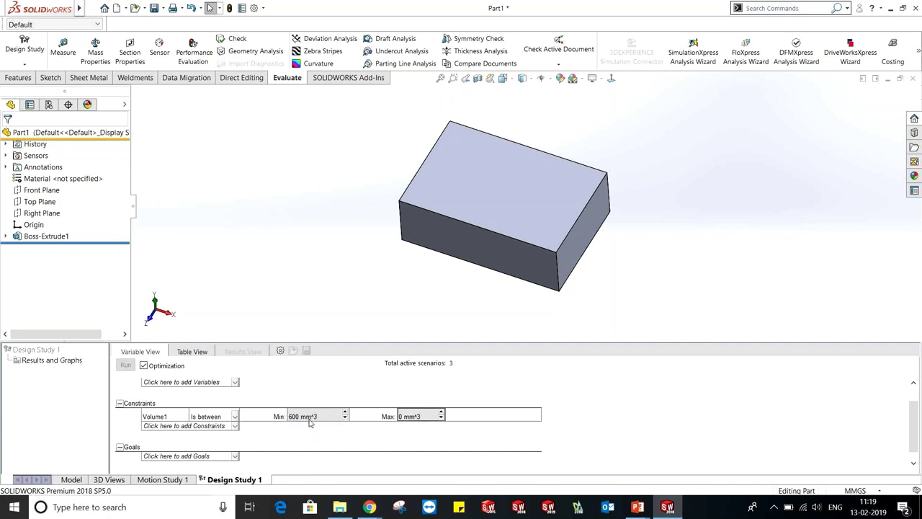
pyautogui.write('10')
pyautogui.press('Tab')
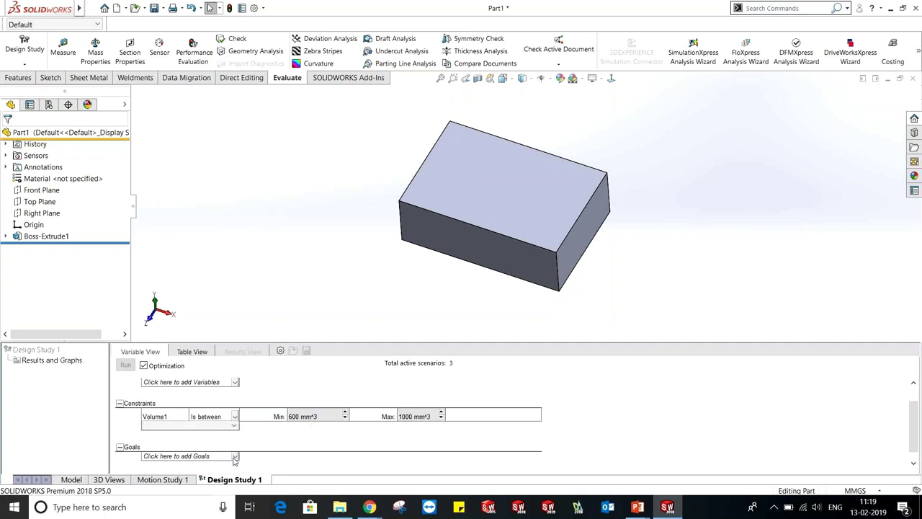
pyautogui.click(234, 455)
# Add a new alert-enabled volume sensor as the study's Volume2 goal.
pyautogui.click(165, 464)
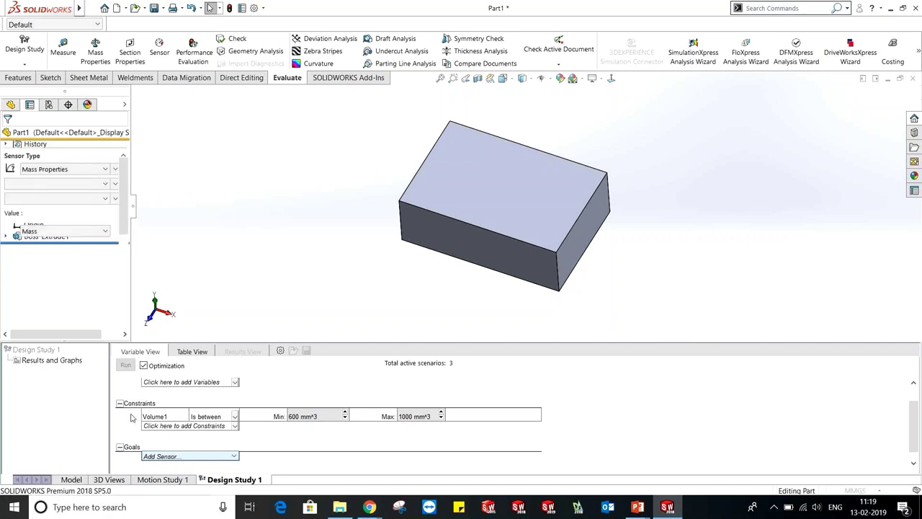
pyautogui.click(56, 201)
pyautogui.click(54, 220)
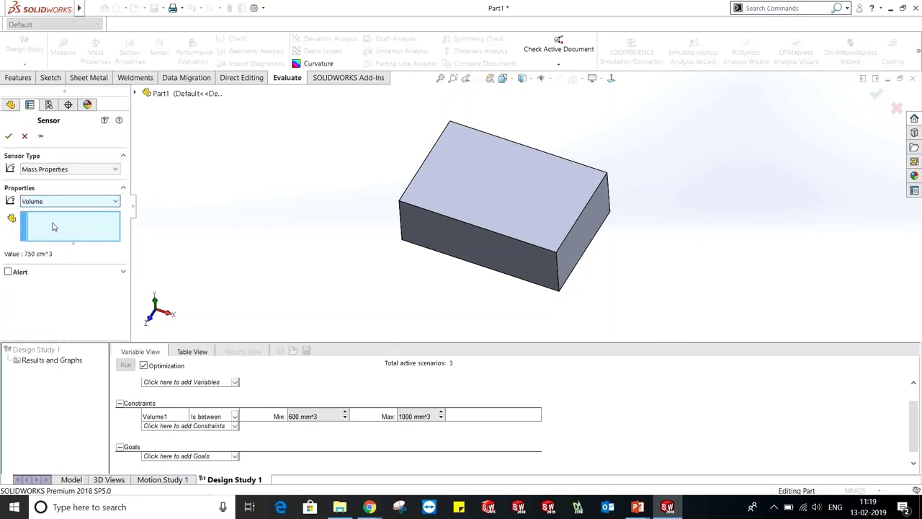
pyautogui.click(8, 271)
pyautogui.doubleClick(40, 314)
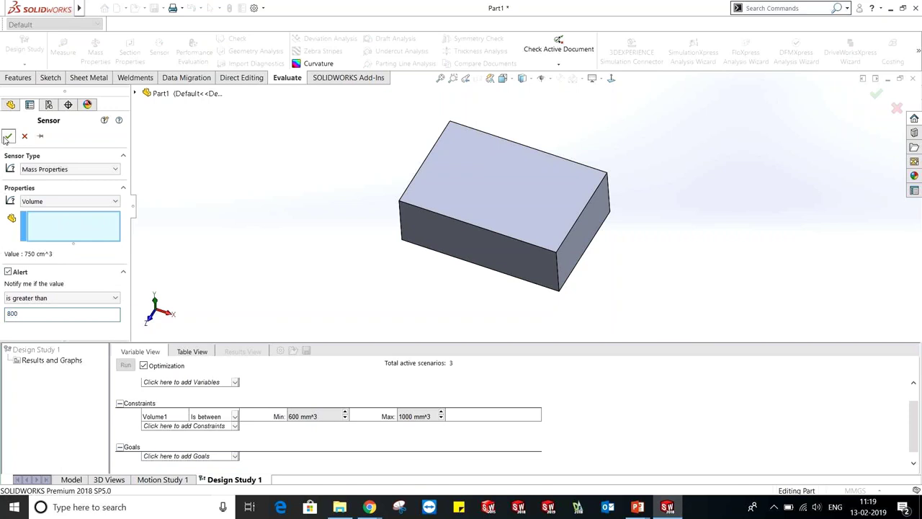
pyautogui.click(7, 137)
# Change the Volume2 goal to 'Is exactly' 800 mm^3.
pyautogui.click(234, 452)
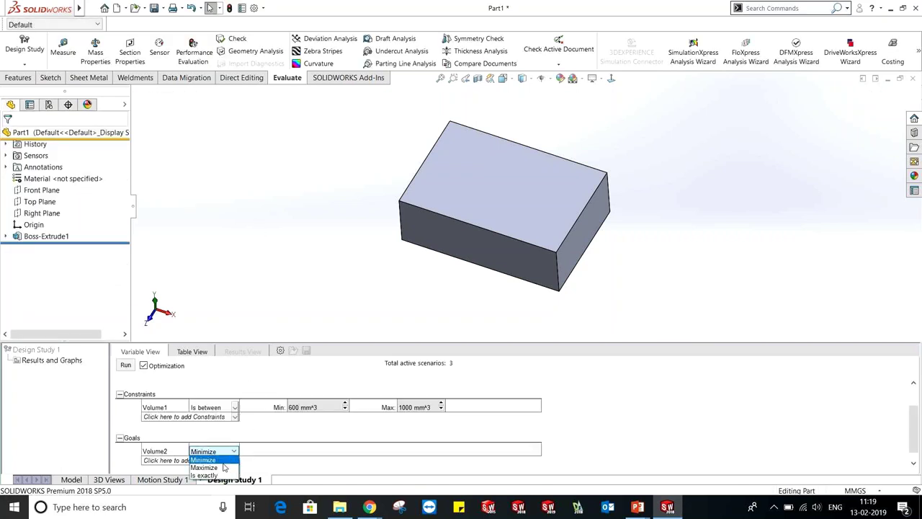
pyautogui.click(204, 476)
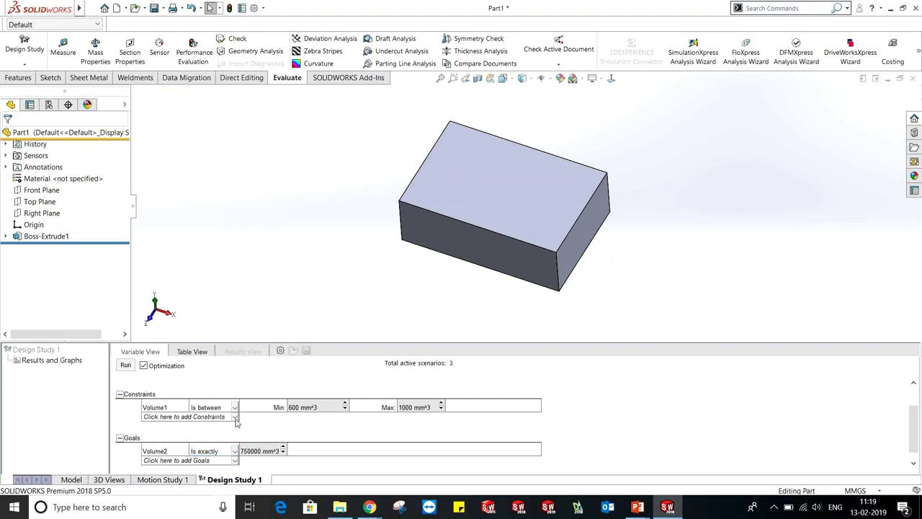
pyautogui.doubleClick(255, 452)
pyautogui.write('800')
pyautogui.press('Return')
pyautogui.scroll(2, 600, 458)
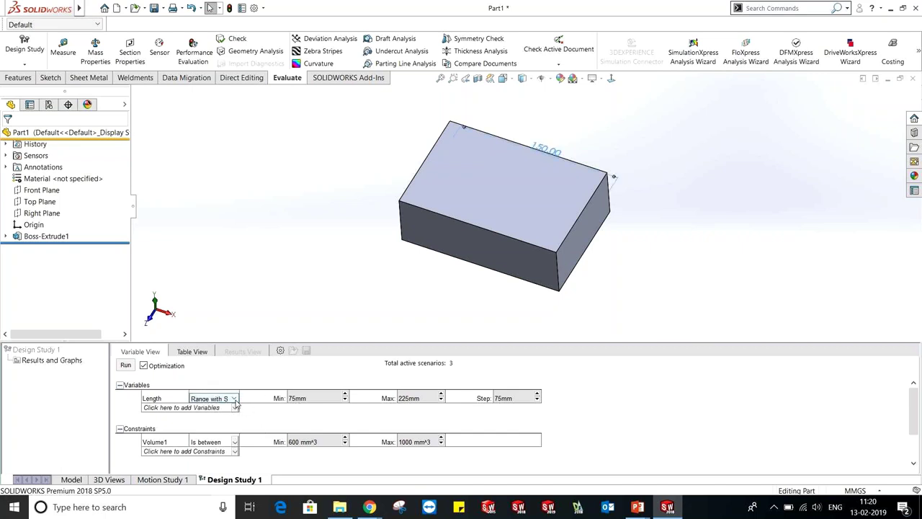
# Try the Length variation types and settle on Range with Step.
pyautogui.click(235, 400)
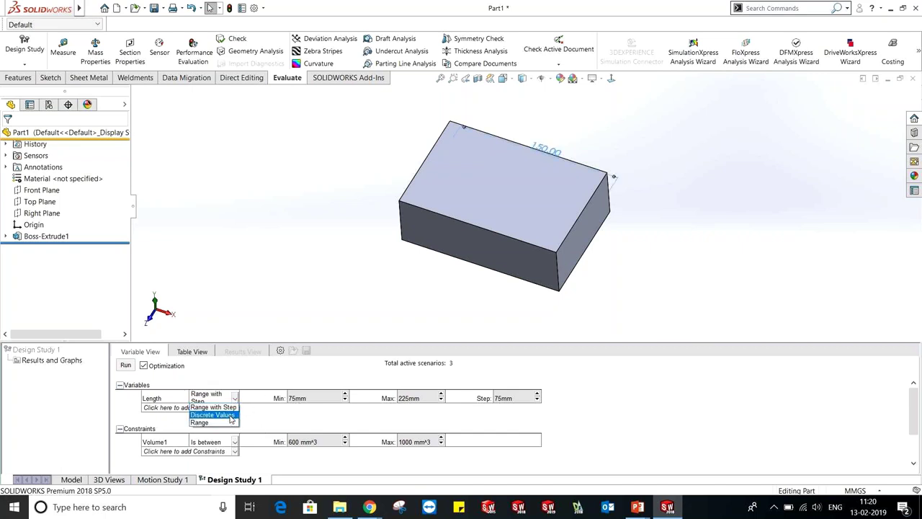
pyautogui.click(231, 417)
pyautogui.click(235, 400)
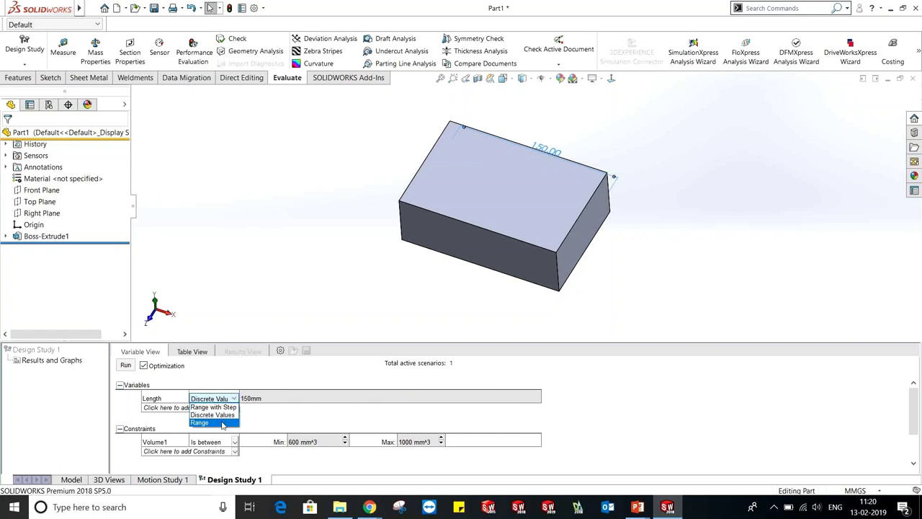
pyautogui.click(223, 423)
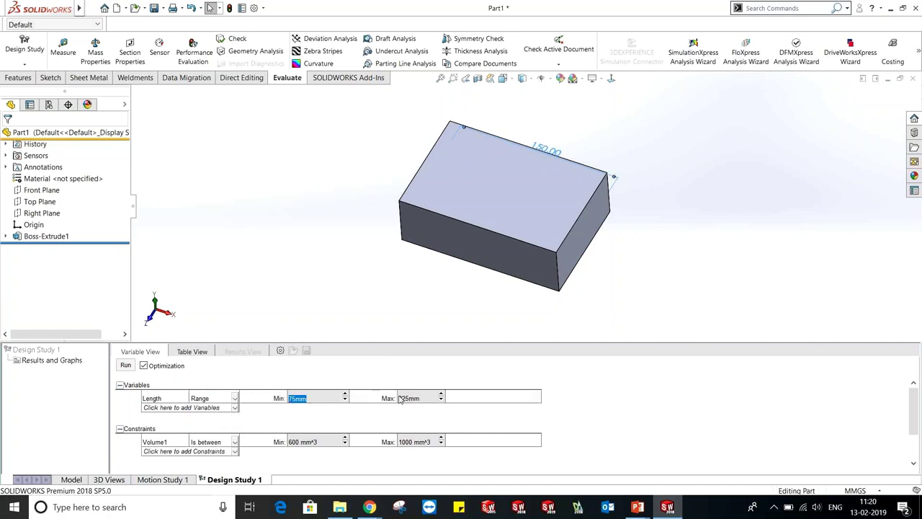
pyautogui.click(235, 400)
pyautogui.click(222, 417)
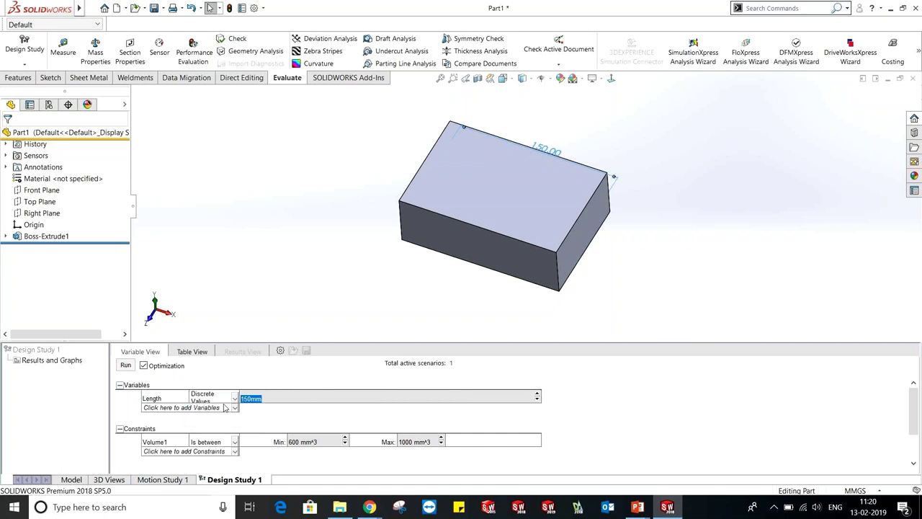
pyautogui.click(235, 398)
pyautogui.click(223, 409)
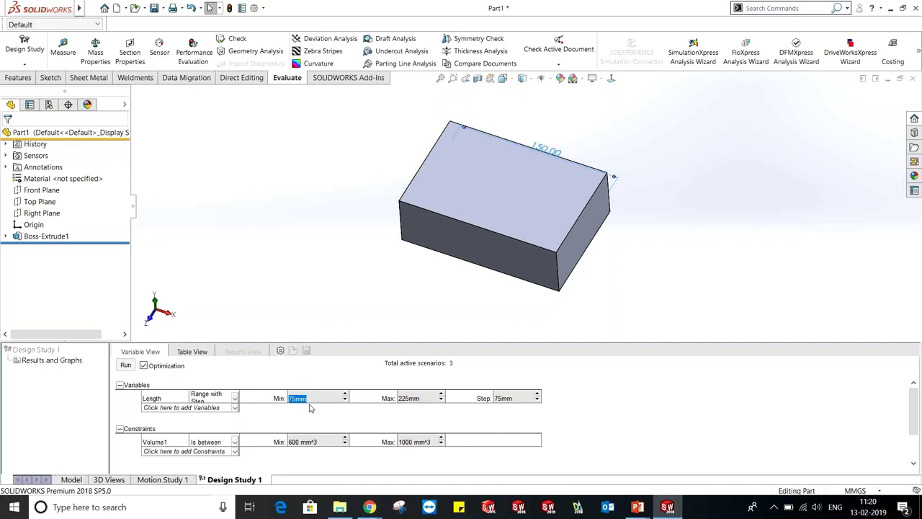
# Enter a Length range of Min 100mm and Max 200mm.
pyautogui.write('50')
pyautogui.press('Tab')
pyautogui.write('2')
pyautogui.click(302, 401)
pyautogui.doubleClick(302, 400)
pyautogui.press('BackSpace')
pyautogui.press('Tab')
pyautogui.press('Tab')
pyautogui.write('1')
pyautogui.press('Tab')
# Set the Length step to 20mm, after first trying 50mm, giving 6 scenarios.
pyautogui.doubleClick(517, 400)
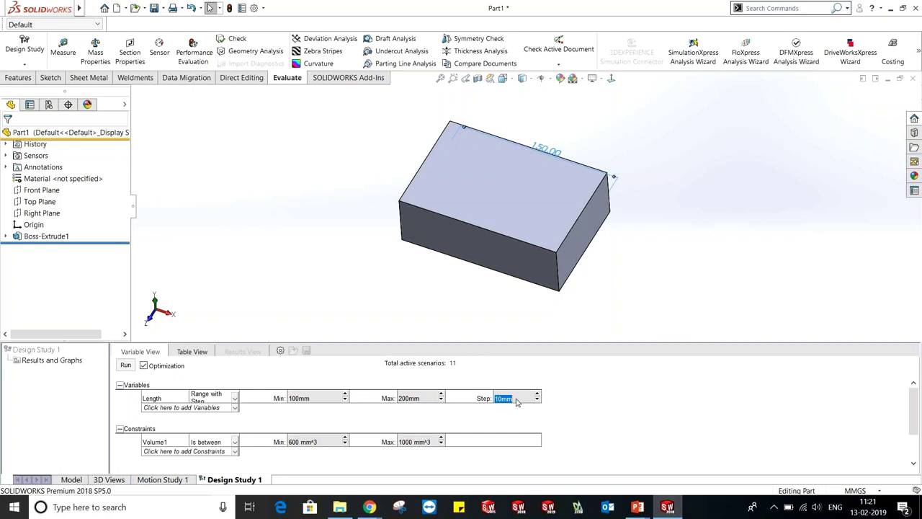
pyautogui.write('50')
pyautogui.press('Return')
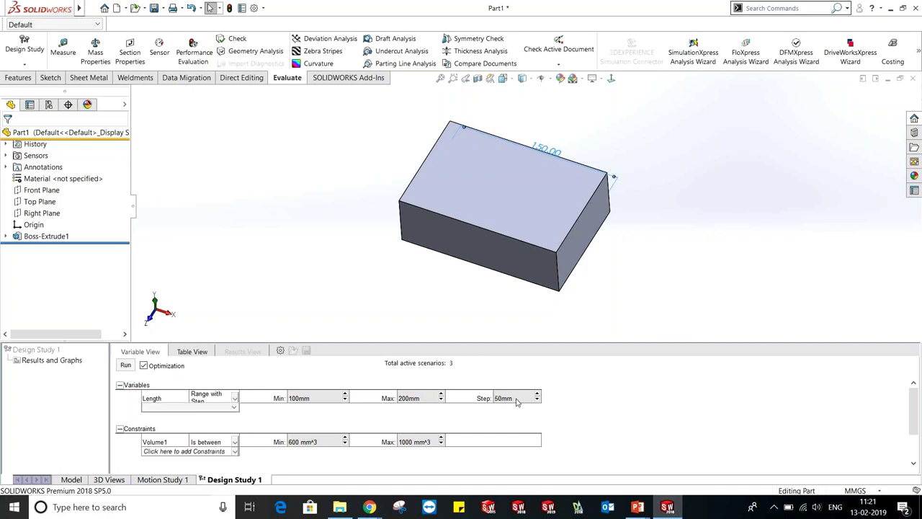
pyautogui.doubleClick(516, 399)
pyautogui.write('20')
pyautogui.press('Return')
# Present the Goals slide, then run Design Study 1 back in SOLIDWORKS.
pyautogui.click(652, 474)
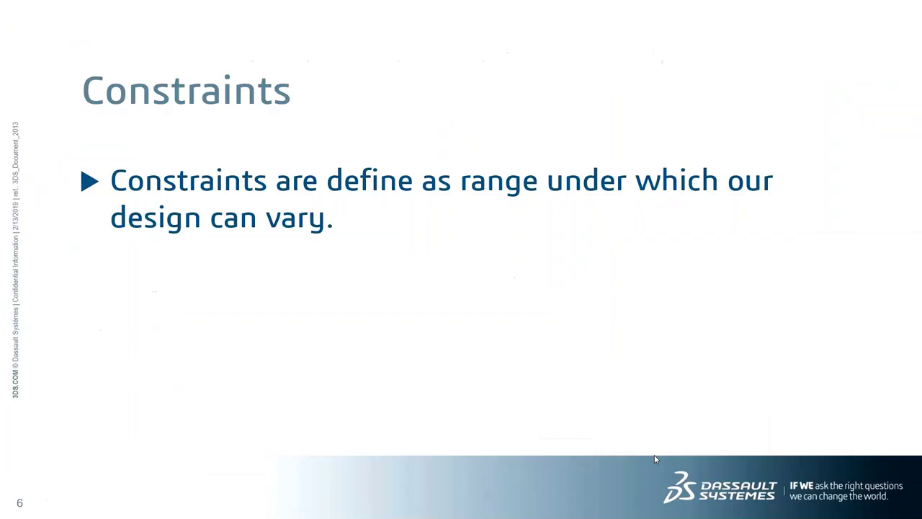
pyautogui.click(655, 459)
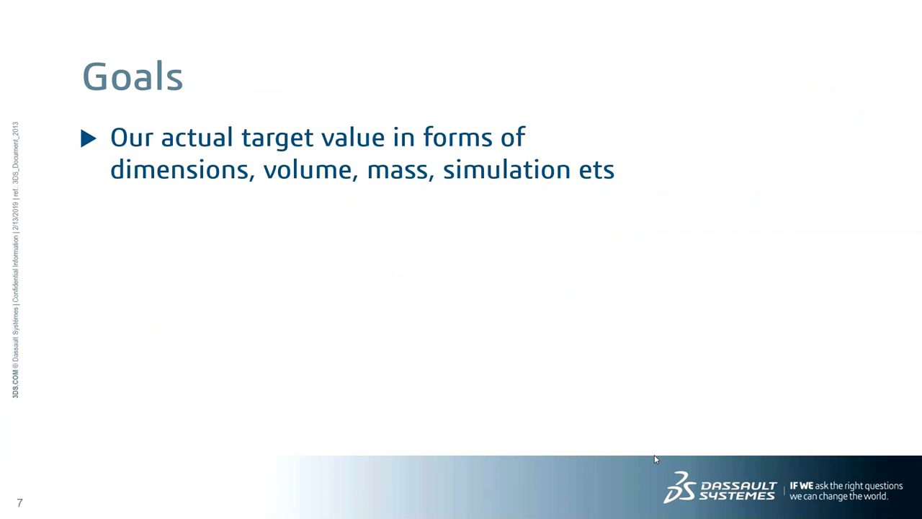
pyautogui.click(656, 459)
pyautogui.press('Left')
pyautogui.hotkey('alt', 'Tab')
pyautogui.click(127, 365)
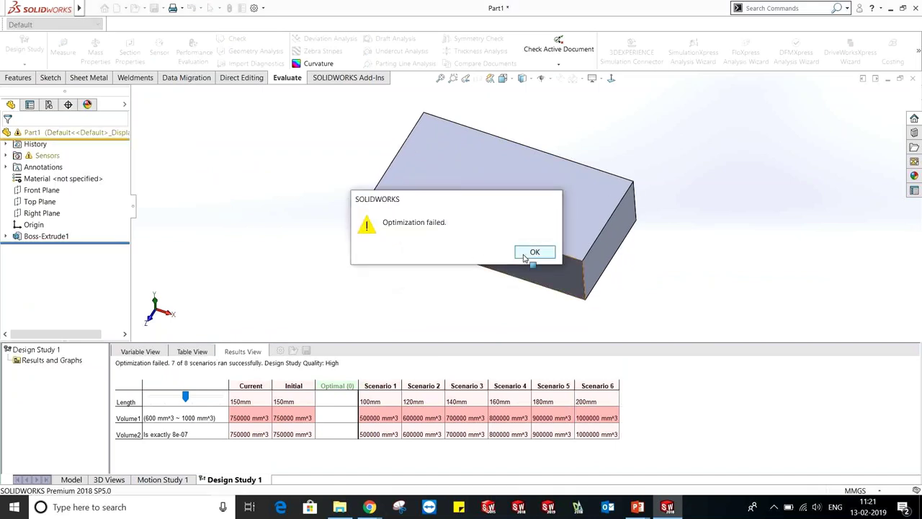
# Dismiss the Optimization failed warning and scrub Length scenarios back to 100mm, 500000 mm^3.
pyautogui.click(534, 253)
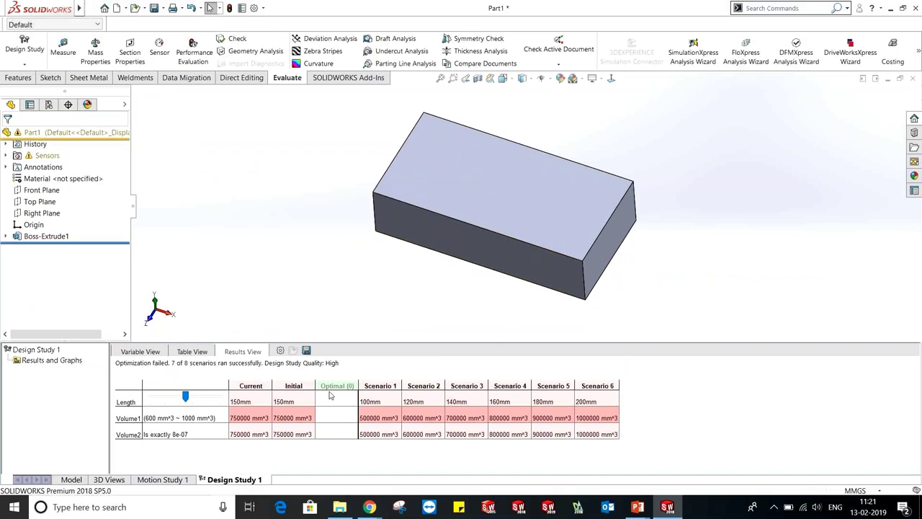
pyautogui.moveTo(185, 401)
pyautogui.mouseDown()
pyautogui.moveTo(222, 400)
pyautogui.moveTo(193, 405)
pyautogui.moveTo(152, 393)
pyautogui.moveTo(192, 395)
pyautogui.mouseUp()
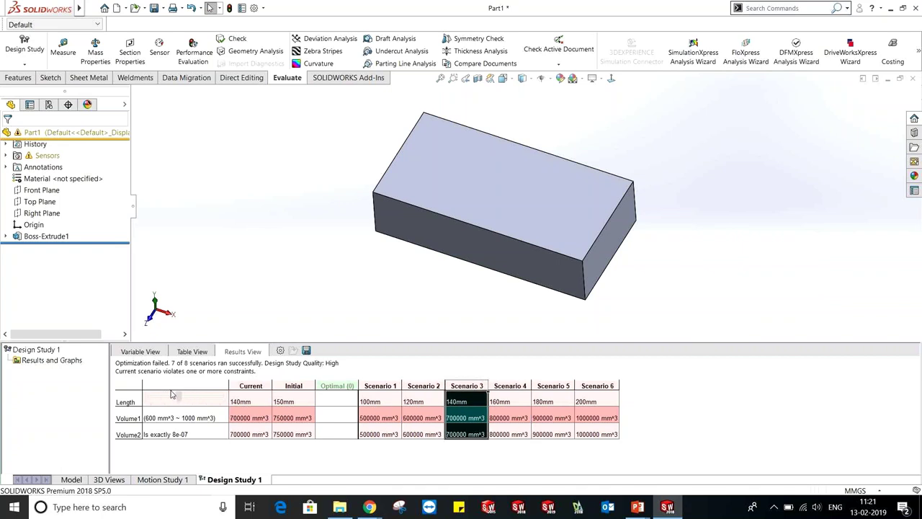
pyautogui.moveTo(213, 397)
pyautogui.mouseDown()
pyautogui.moveTo(153, 404)
pyautogui.moveTo(219, 401)
pyautogui.moveTo(165, 397)
pyautogui.moveTo(170, 410)
pyautogui.mouseUp()
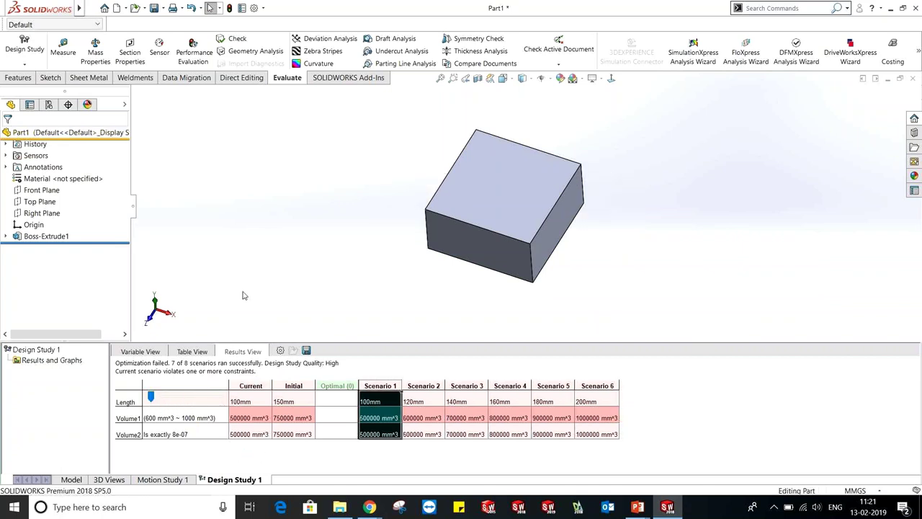
# Delete the Volume1 constraint and rerun; all 8 scenarios succeed, optimal at 100mm.
pyautogui.click(156, 352)
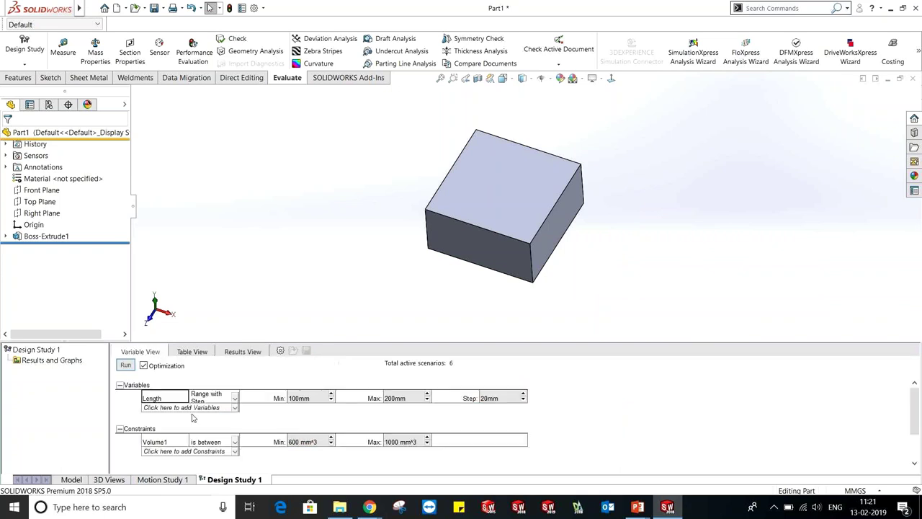
pyautogui.rightClick(157, 443)
pyautogui.click(180, 425)
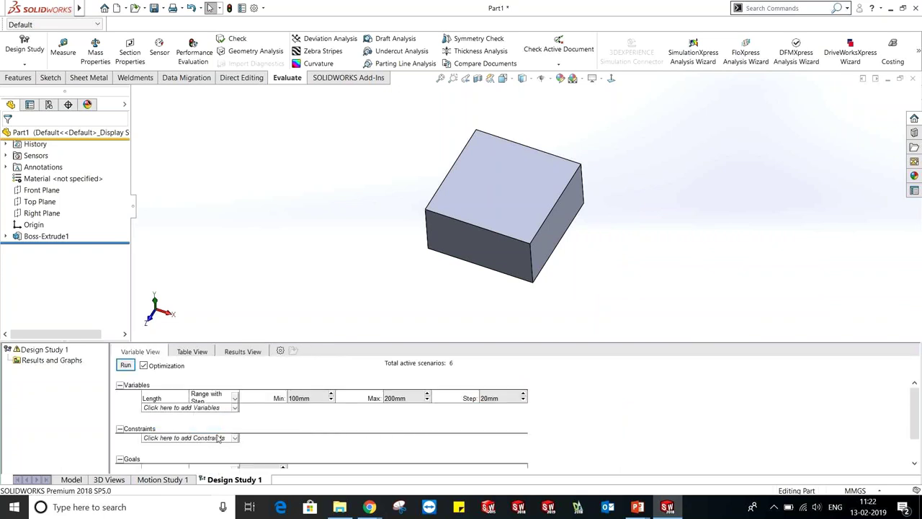
pyautogui.click(126, 365)
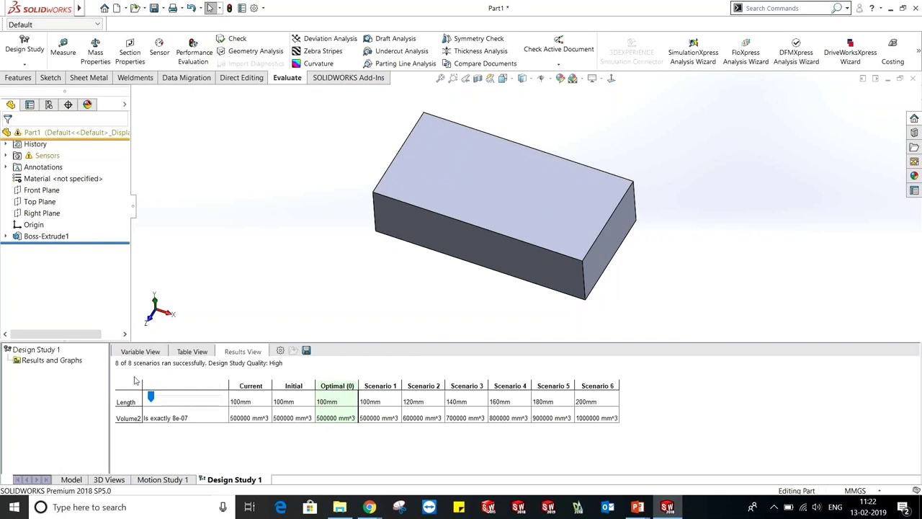
# Add Width as a study variable, discarding a mistakenly added Height variable.
pyautogui.click(137, 352)
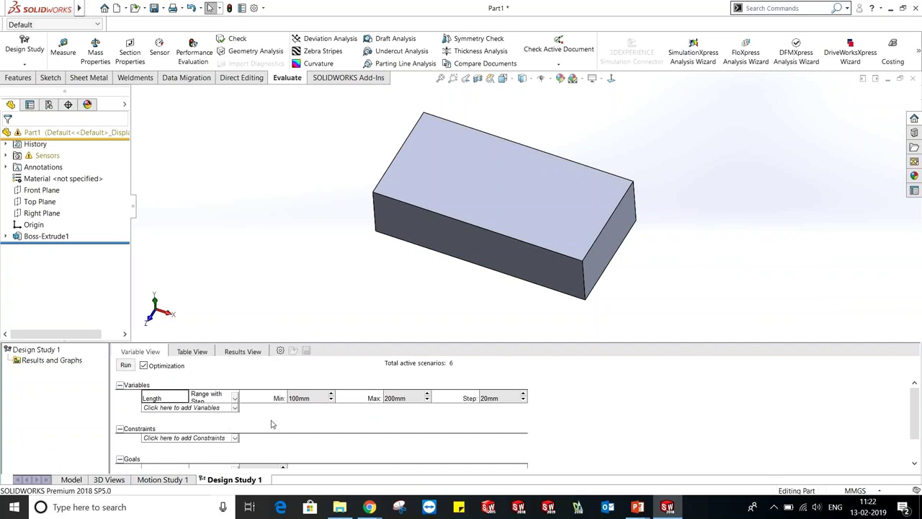
pyautogui.click(235, 408)
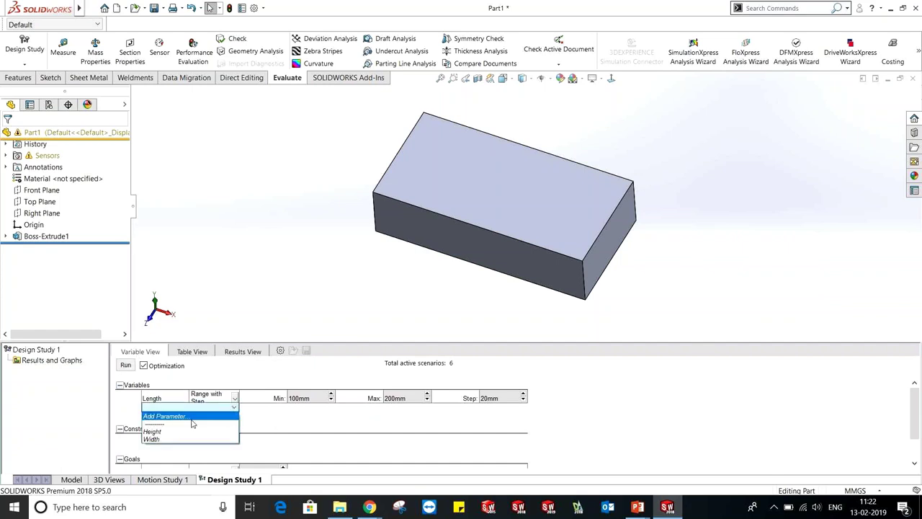
pyautogui.click(170, 433)
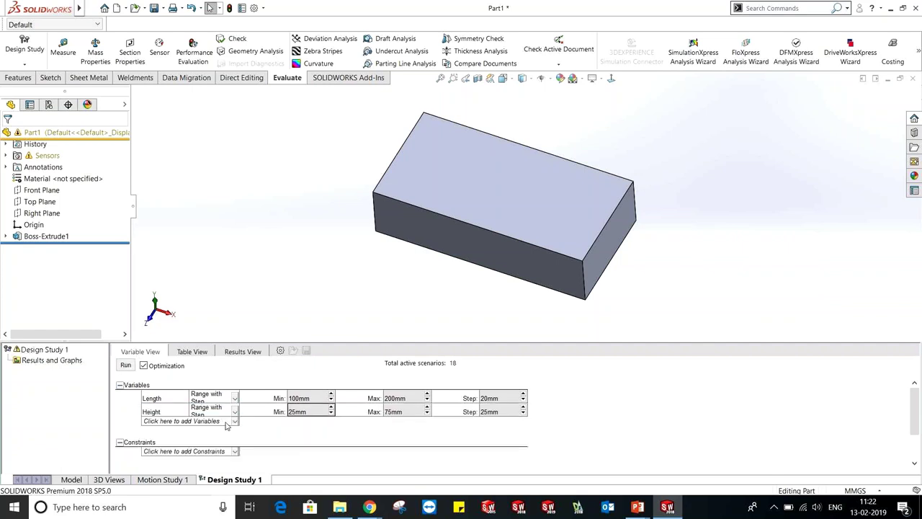
pyautogui.click(174, 416)
pyautogui.press('Delete')
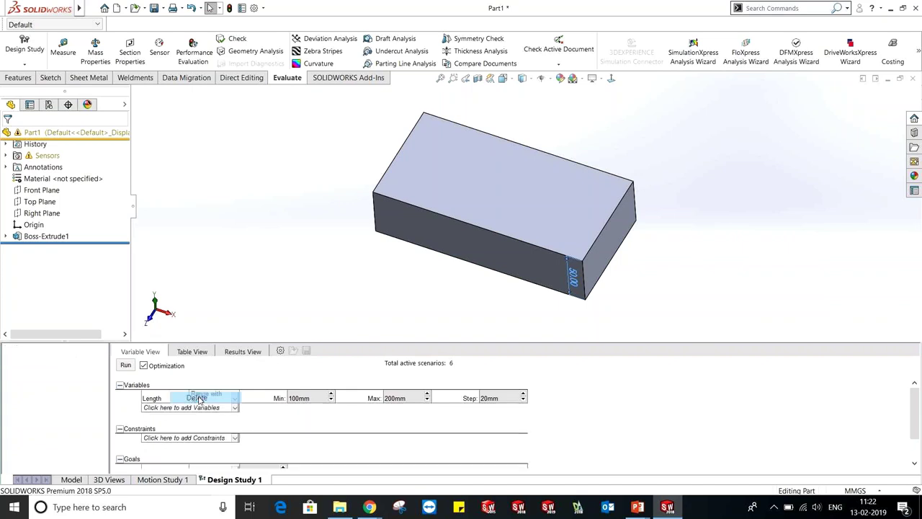
pyautogui.click(235, 411)
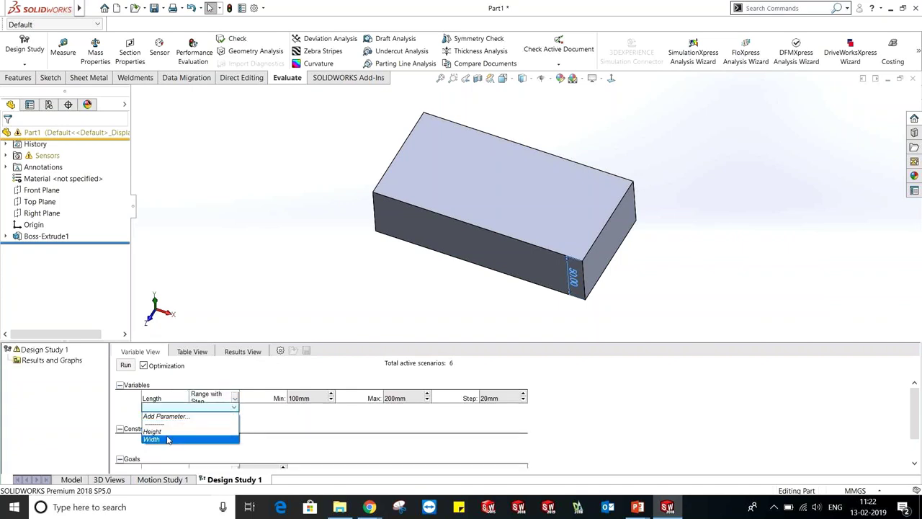
pyautogui.click(169, 439)
# Give Width a 50–150mm range with a 20mm step, making 36 scenarios.
pyautogui.click(302, 413)
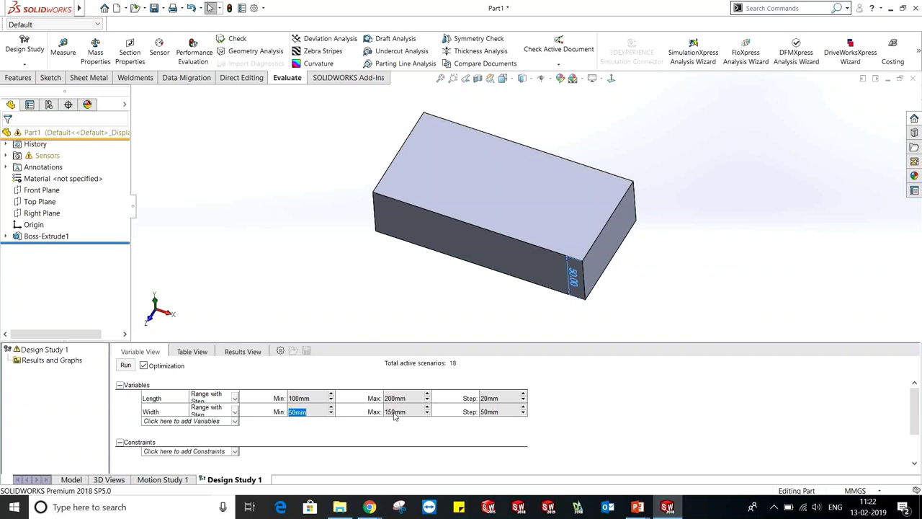
pyautogui.click(490, 412)
pyautogui.write('20')
pyautogui.press('Return')
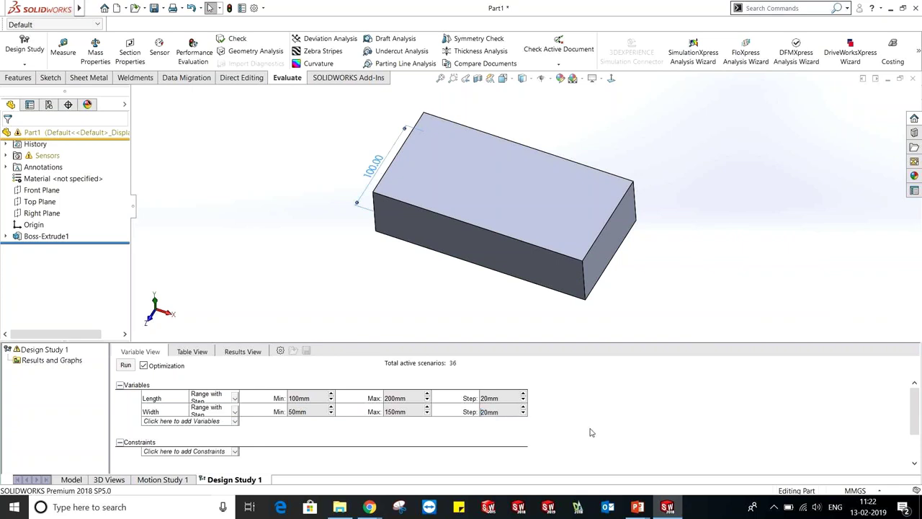
pyautogui.click(302, 412)
pyautogui.click(396, 412)
pyautogui.click(285, 309)
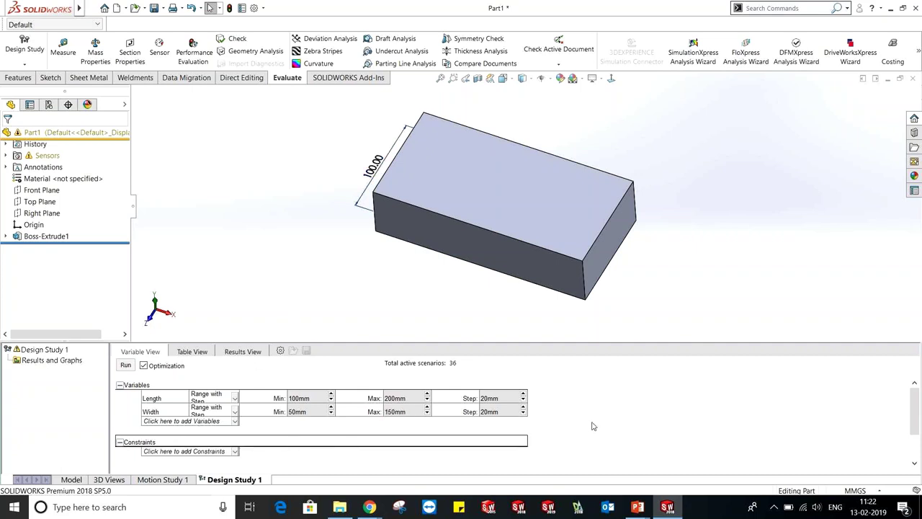
pyautogui.scroll(-2, 594, 426)
pyautogui.scroll(2, 593, 427)
# Run the 38-scenario study, then try a user-defined results folder in its properties and cancel.
pyautogui.click(125, 365)
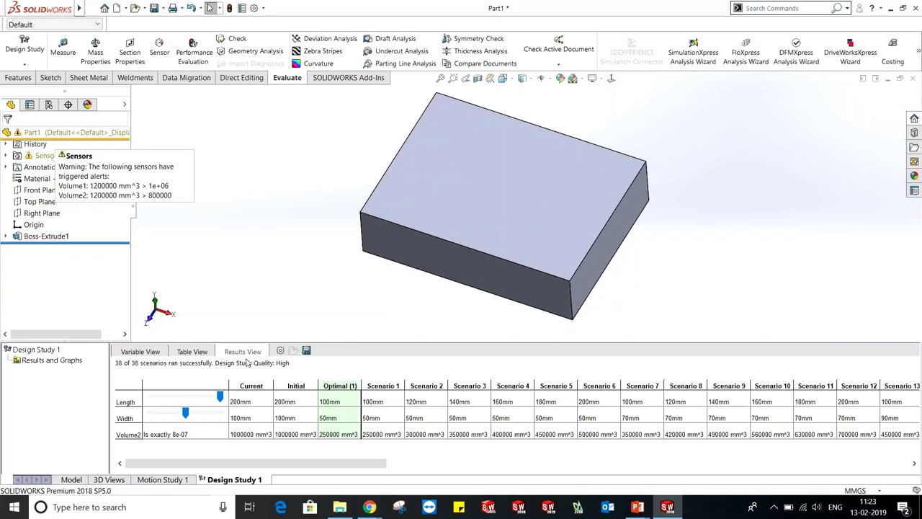
pyautogui.click(281, 350)
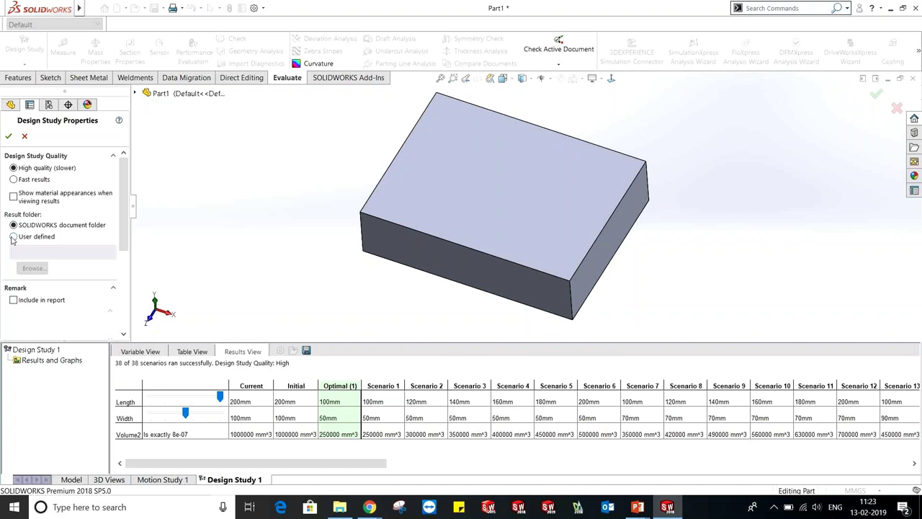
pyautogui.click(14, 238)
pyautogui.click(21, 248)
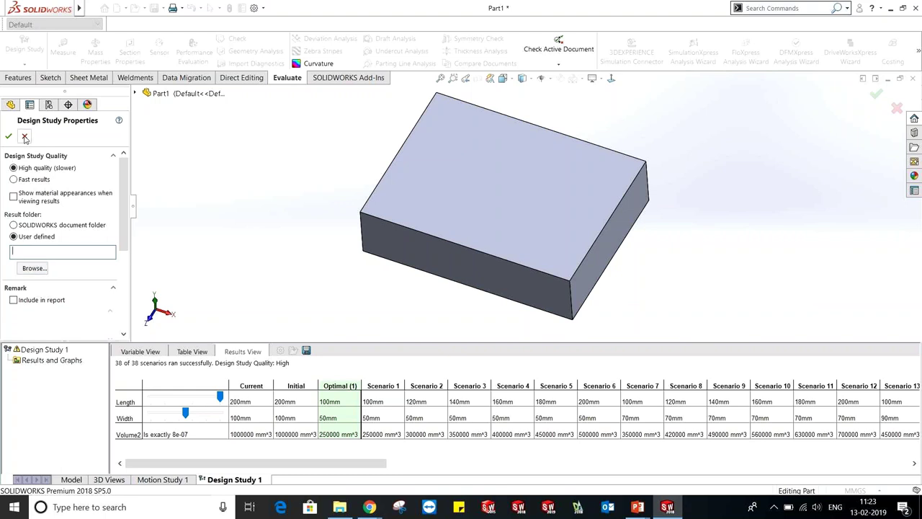
pyautogui.click(24, 137)
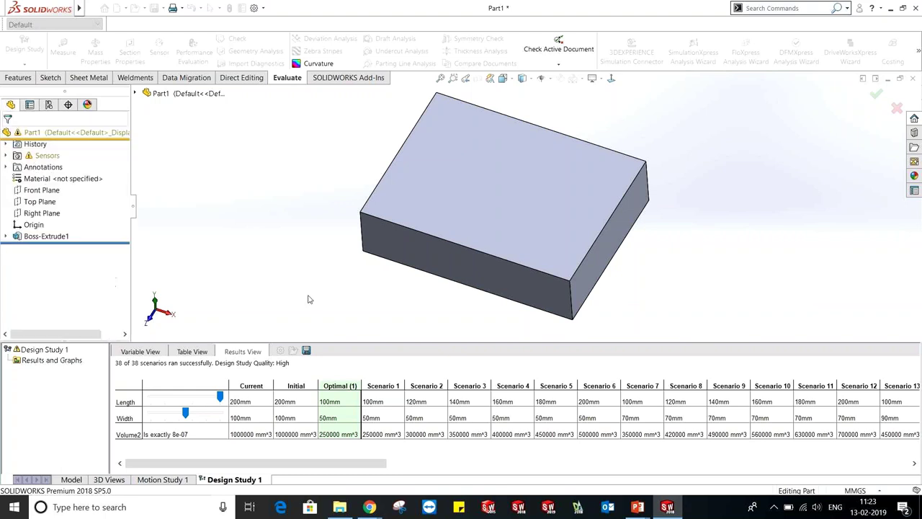
# Create Graph1, a design history graph of the Volume2 objective.
pyautogui.rightClick(31, 366)
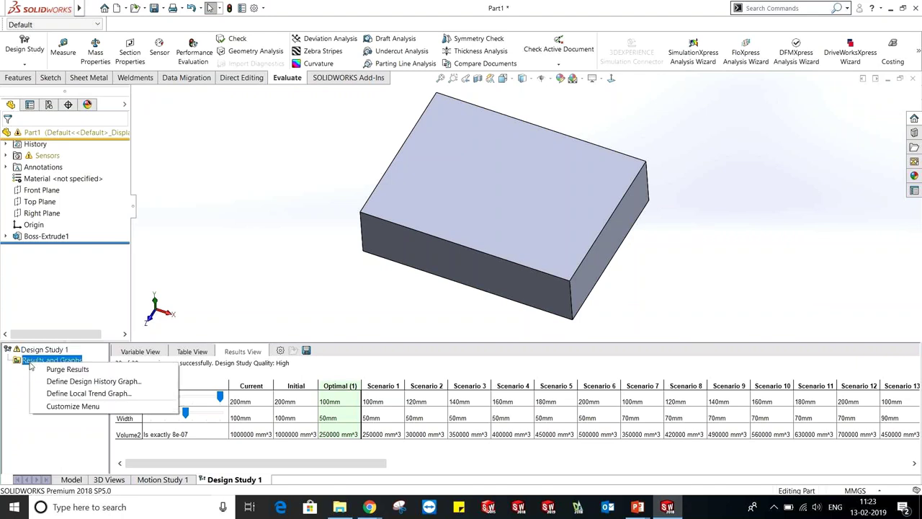
pyautogui.click(68, 382)
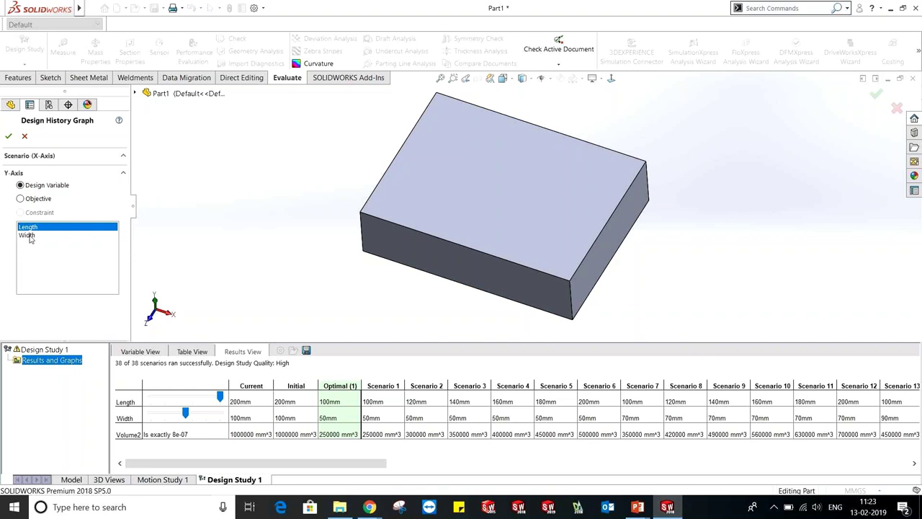
pyautogui.click(21, 199)
pyautogui.click(8, 135)
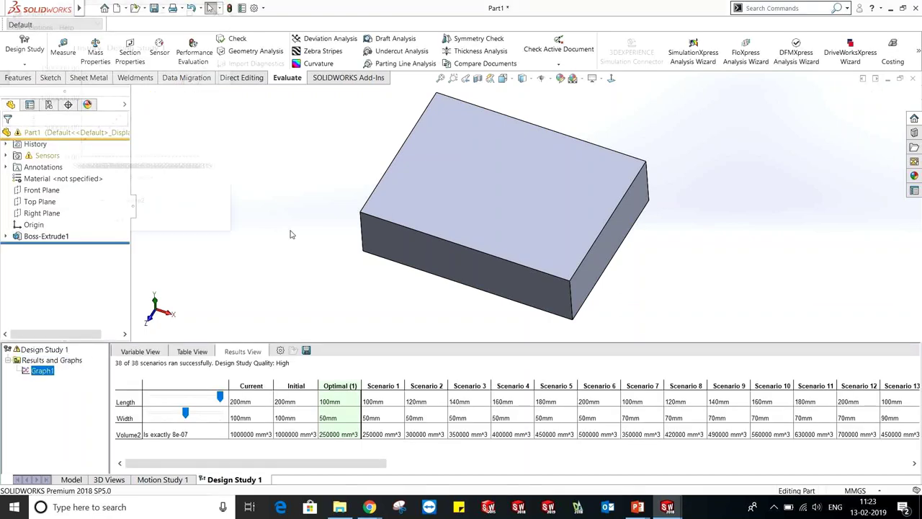
# Move and stretch the Graph1 window to spread out the scenarios.
pyautogui.moveTo(123, 10); pyautogui.dragTo(279, 54)
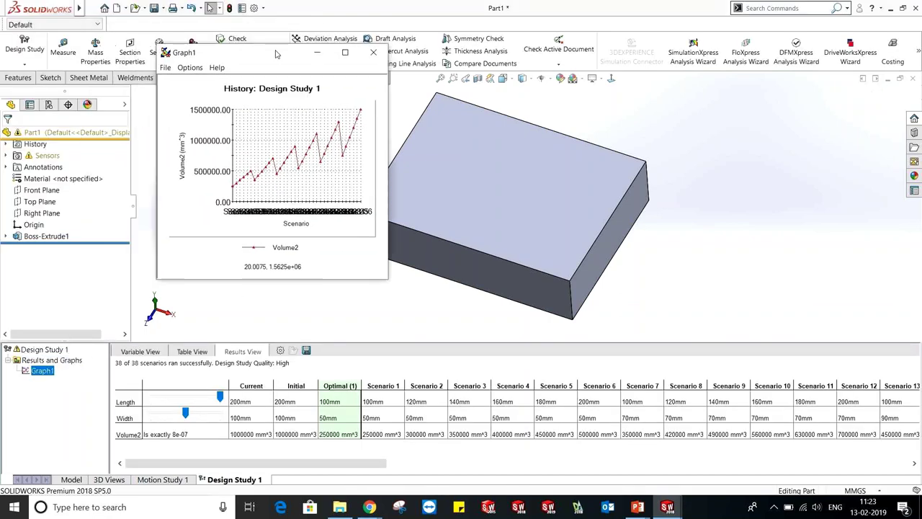
pyautogui.moveTo(392, 133); pyautogui.dragTo(584, 141)
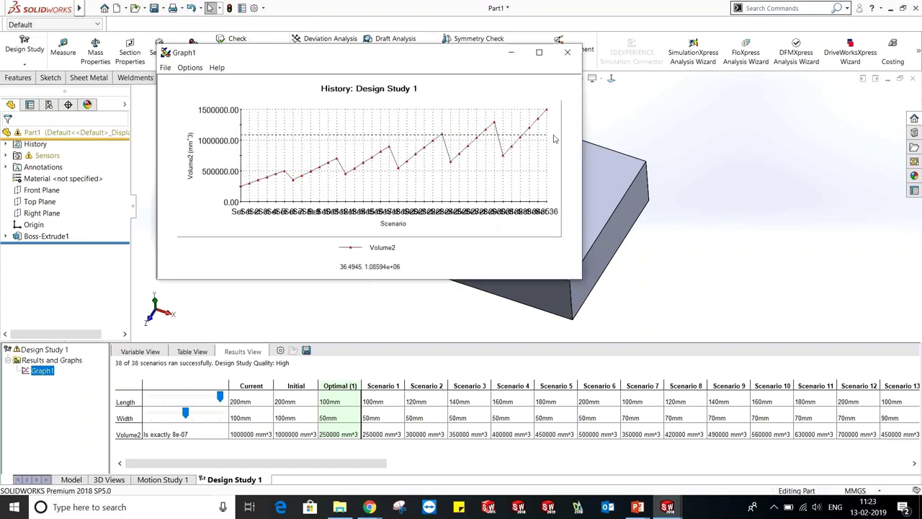
pyautogui.moveTo(584, 126); pyautogui.dragTo(869, 126)
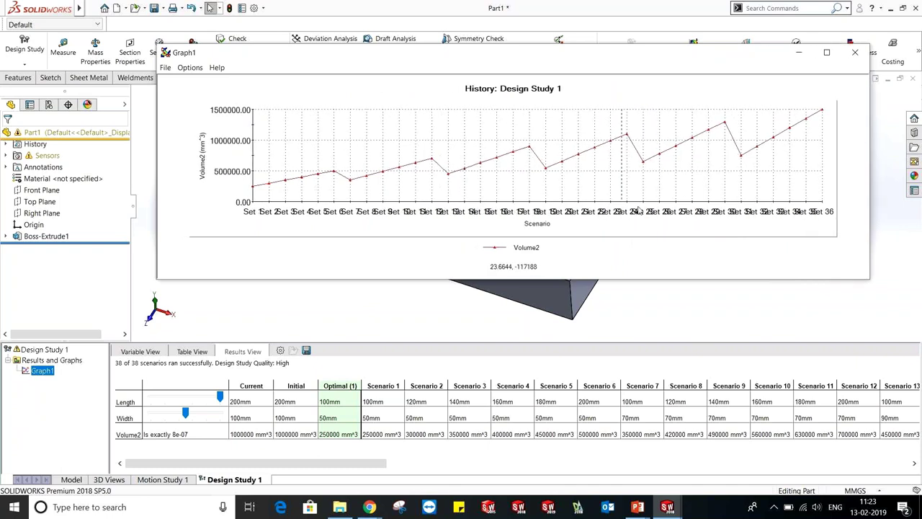
pyautogui.click(169, 68)
# Close Graph1, set the Length and Width steps to 50mm, and rerun the study.
pyautogui.click(184, 104)
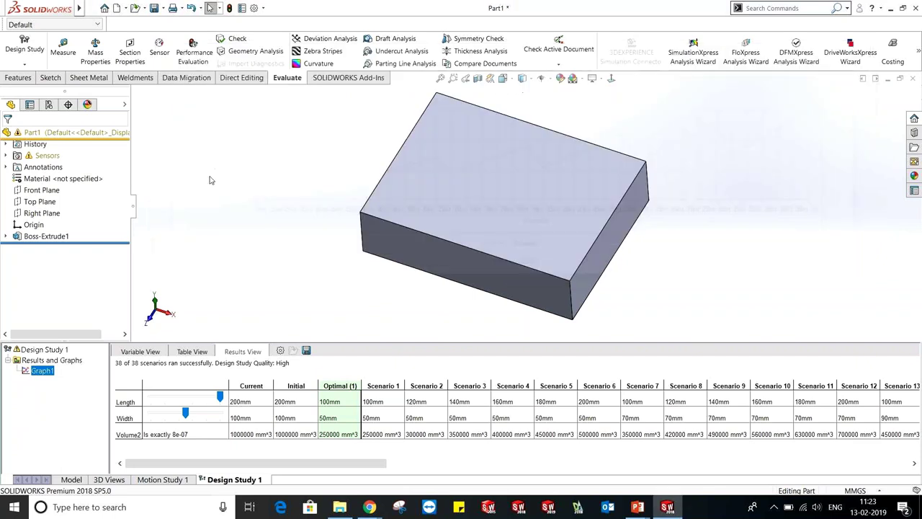
pyautogui.click(146, 352)
pyautogui.click(493, 412)
pyautogui.click(490, 399)
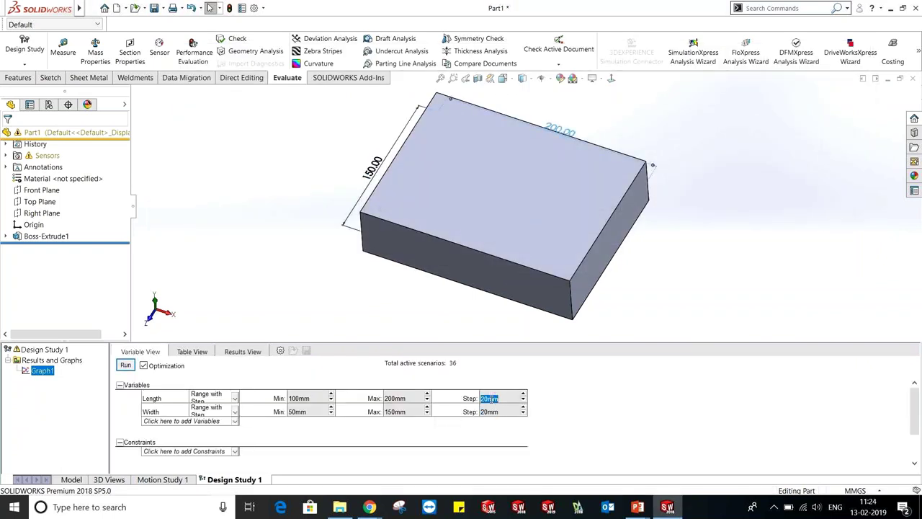
pyautogui.write('50')
pyautogui.press('Tab')
pyautogui.write('5')
pyautogui.press('Tab')
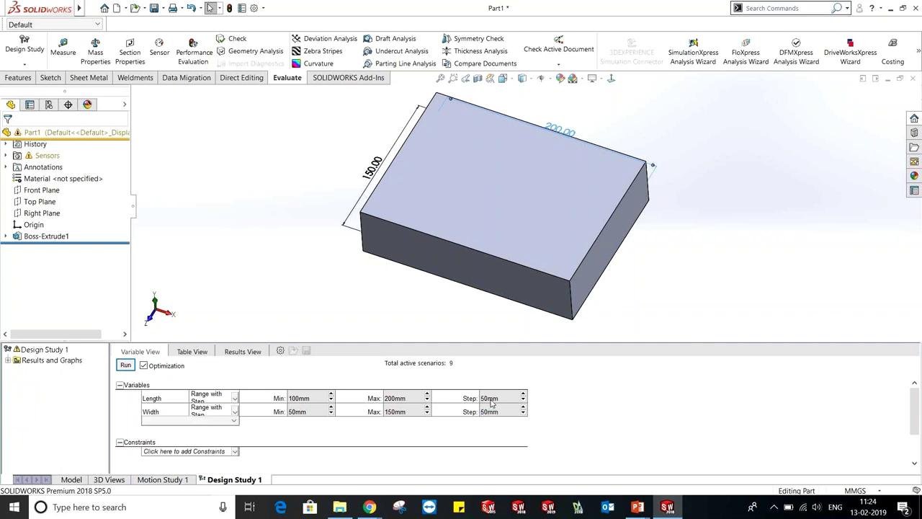
pyautogui.click(125, 365)
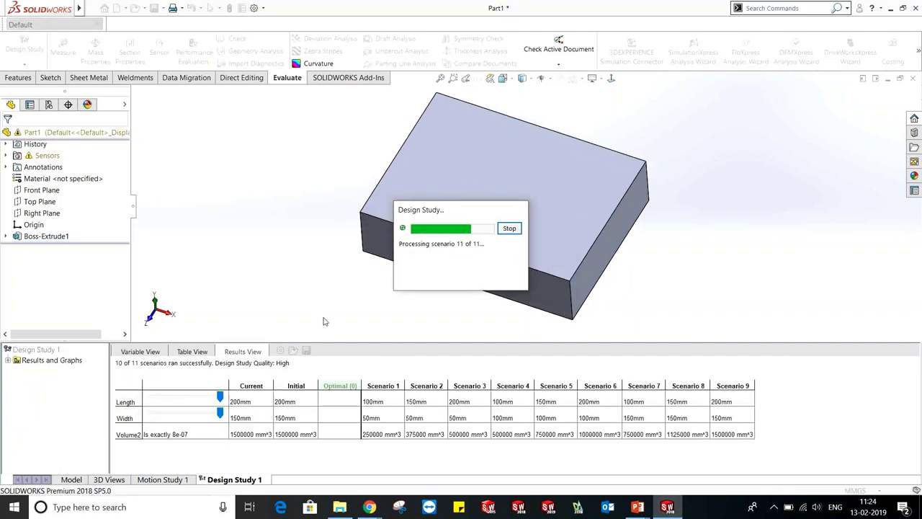
# Create Graph2 plotting Volume2 over the nine scenarios, then widen and centre its window.
pyautogui.rightClick(17, 360)
pyautogui.click(68, 382)
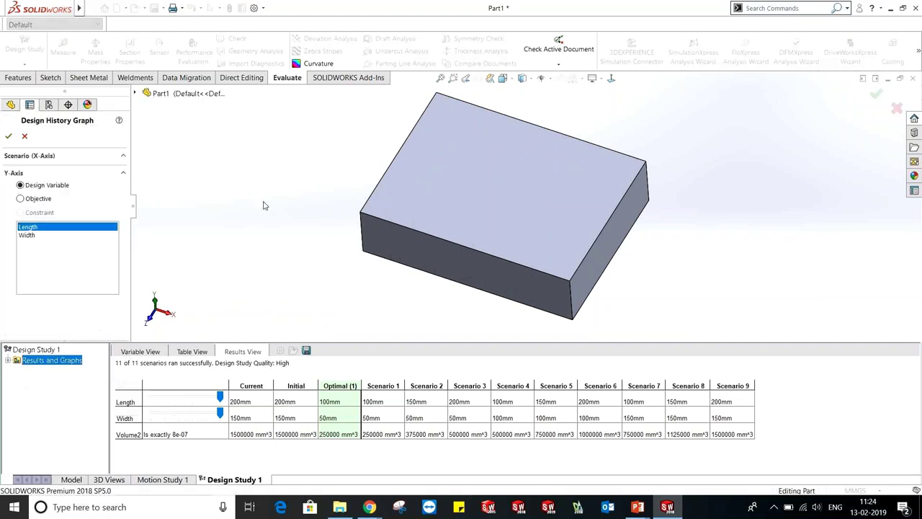
pyautogui.click(22, 198)
pyautogui.click(8, 136)
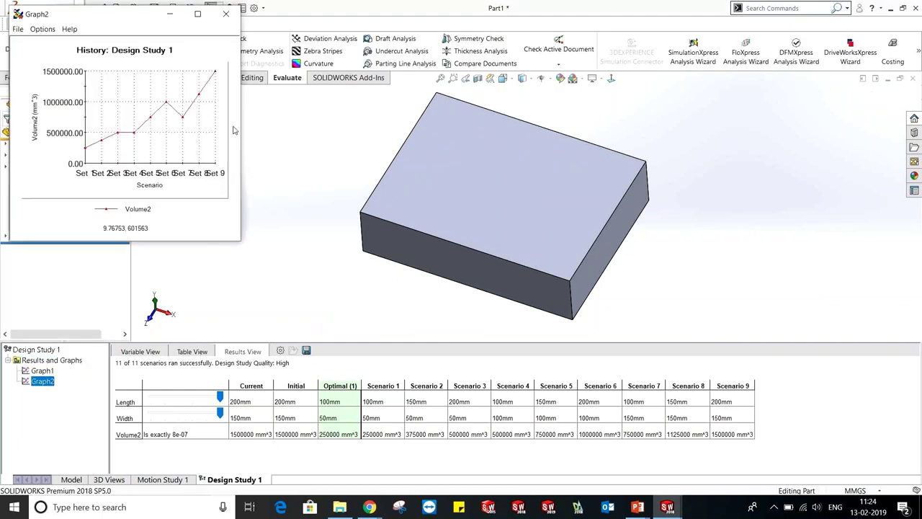
pyautogui.moveTo(242, 130); pyautogui.dragTo(550, 134)
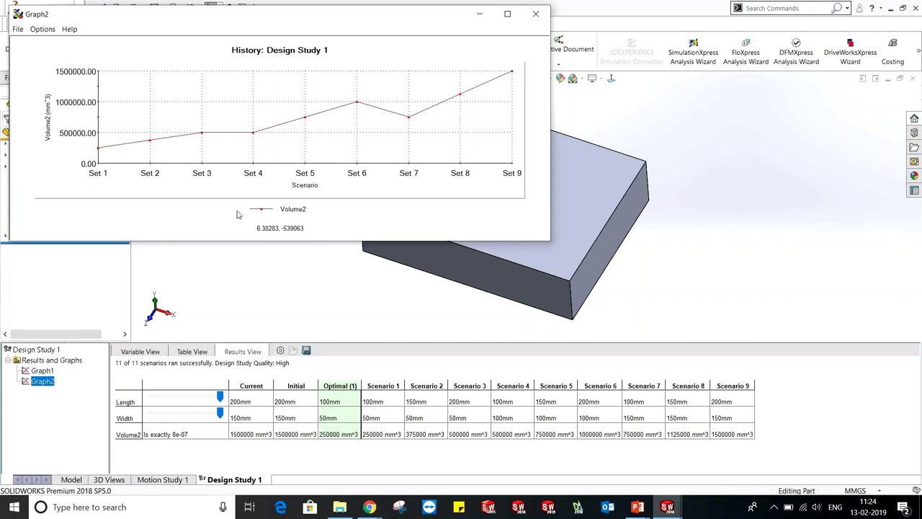
pyautogui.moveTo(174, 20); pyautogui.dragTo(338, 61)
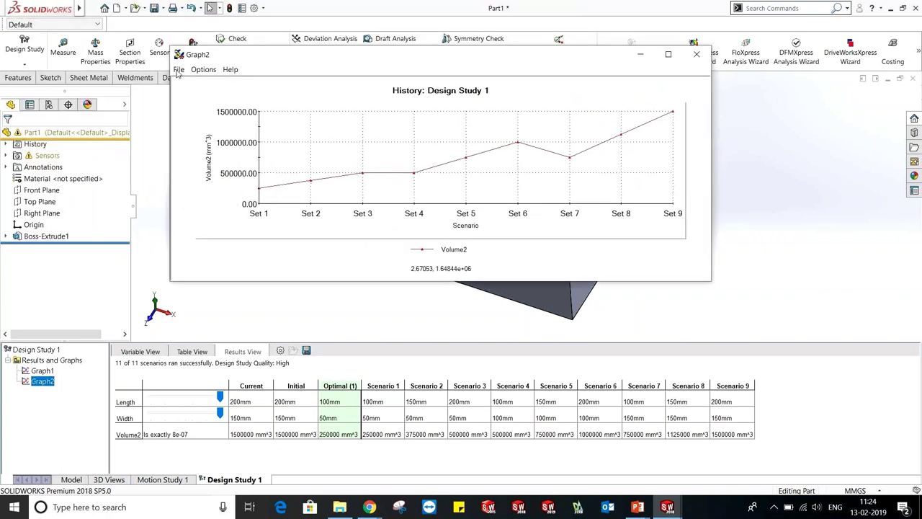
# Review Graph2's Save As file types, then cancel without saving.
pyautogui.click(177, 70)
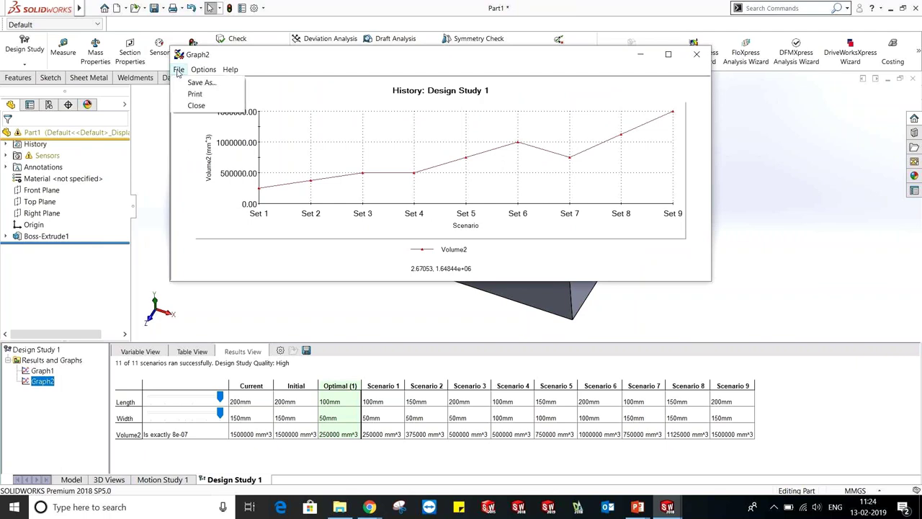
pyautogui.click(196, 83)
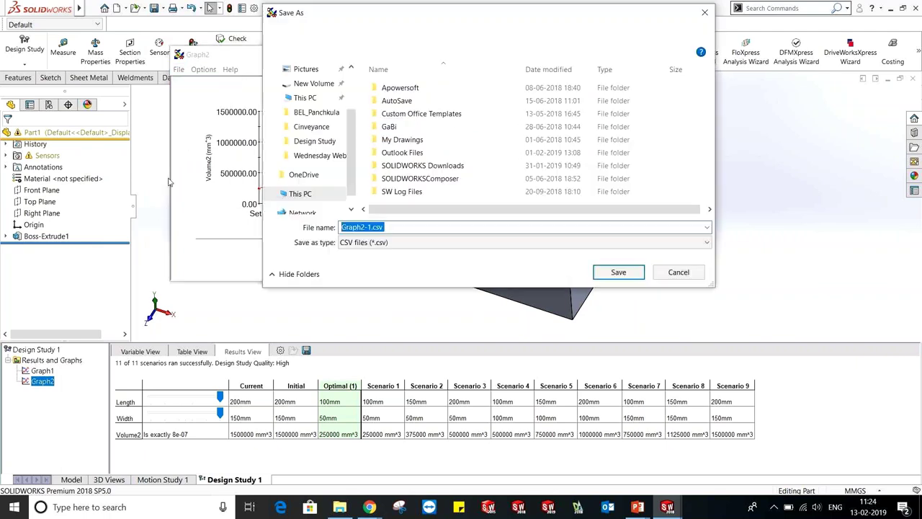
pyautogui.click(394, 243)
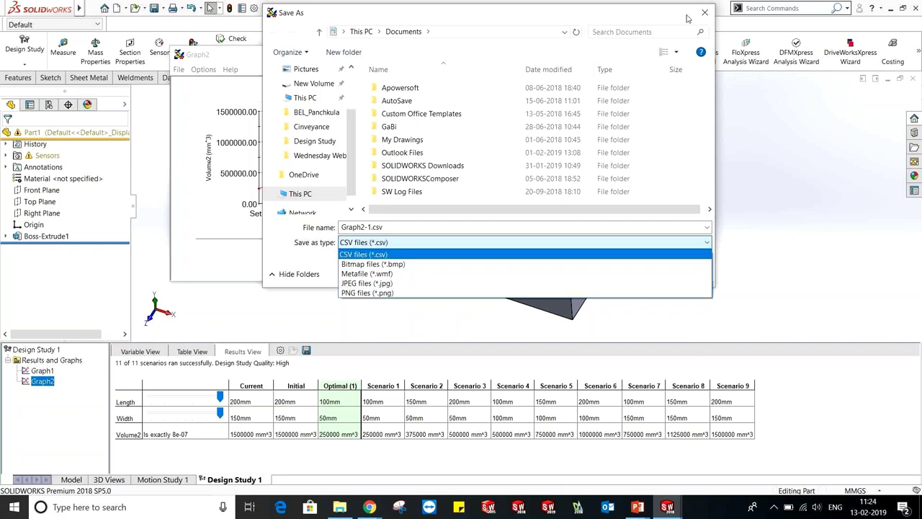
pyautogui.press('Escape')
pyautogui.press('Escape')
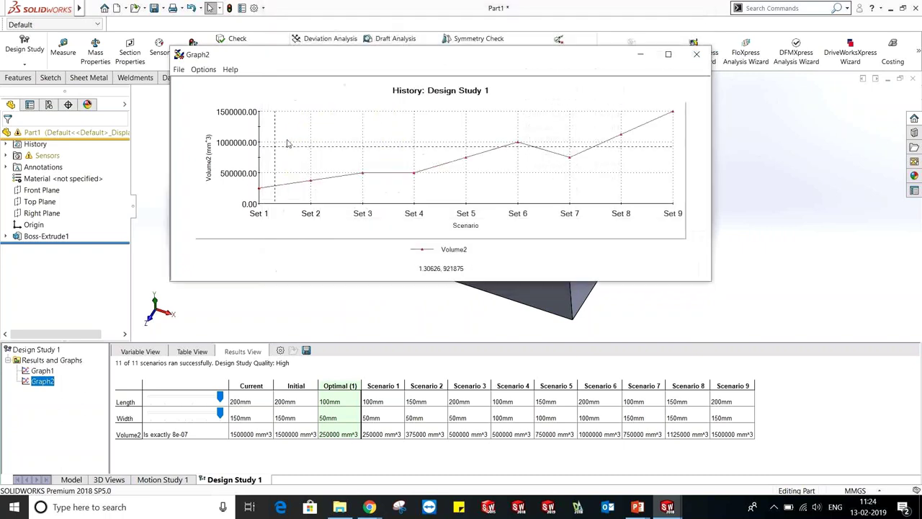
# Close Graph2 and return to the study's Variable View.
pyautogui.click(178, 70)
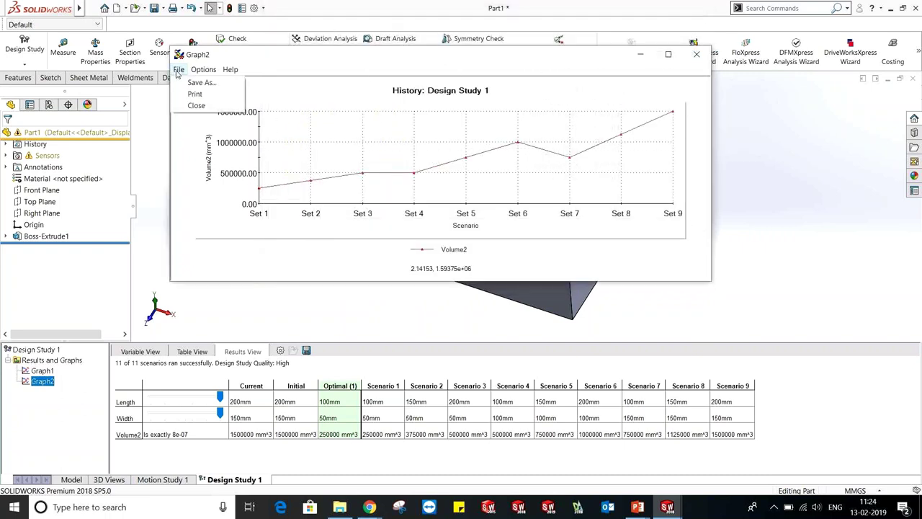
pyautogui.click(194, 105)
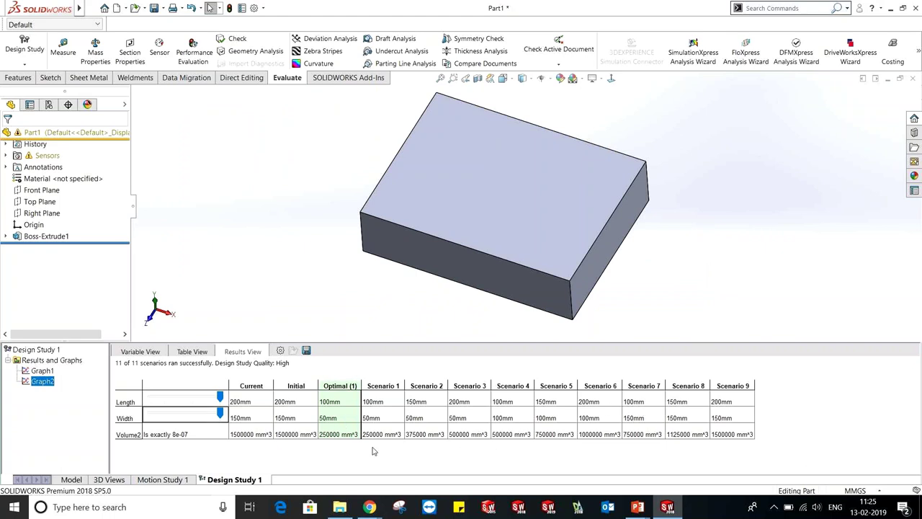
pyautogui.click(128, 357)
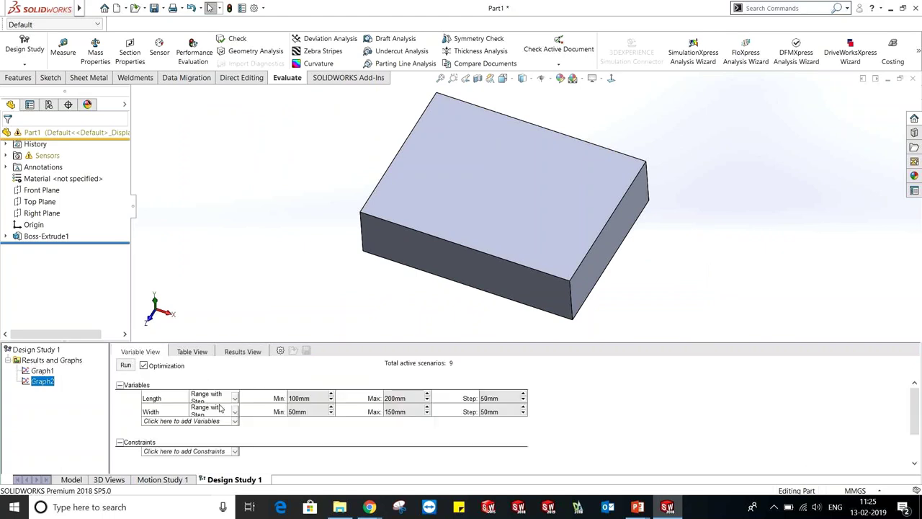
pyautogui.scroll(-2, 219, 408)
# Assign Plain Carbon Steel to the block and delete the Width variable.
pyautogui.rightClick(44, 180)
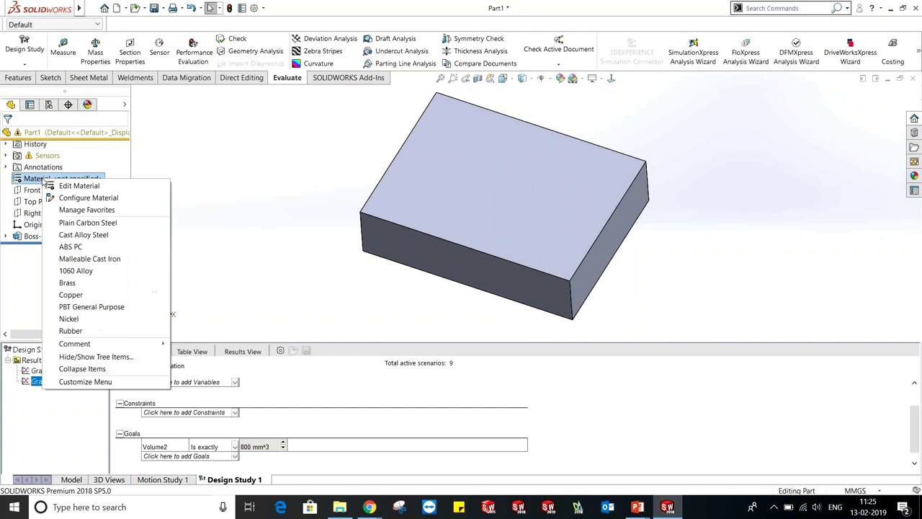
pyautogui.click(83, 225)
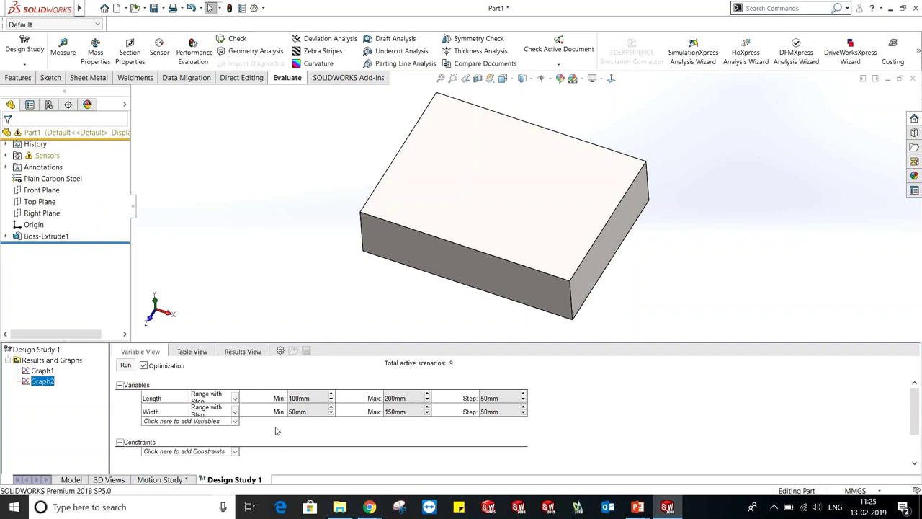
pyautogui.rightClick(170, 416)
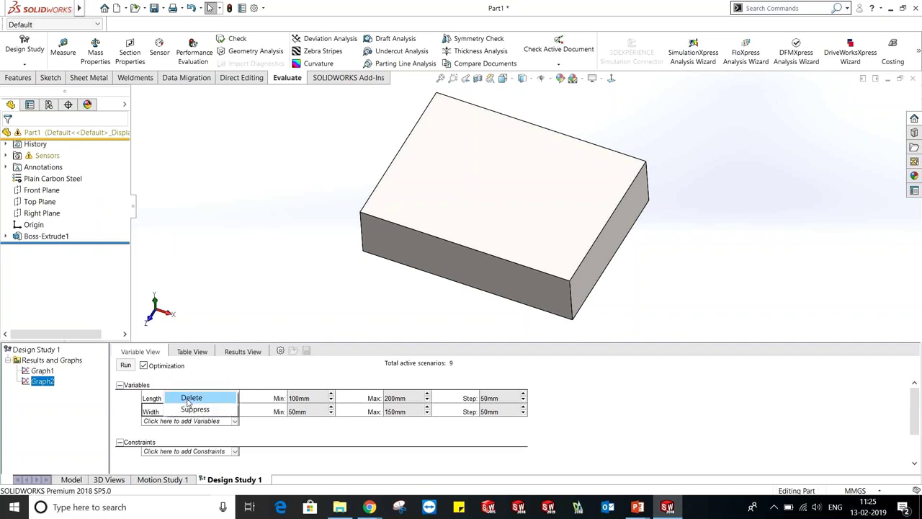
pyautogui.click(191, 397)
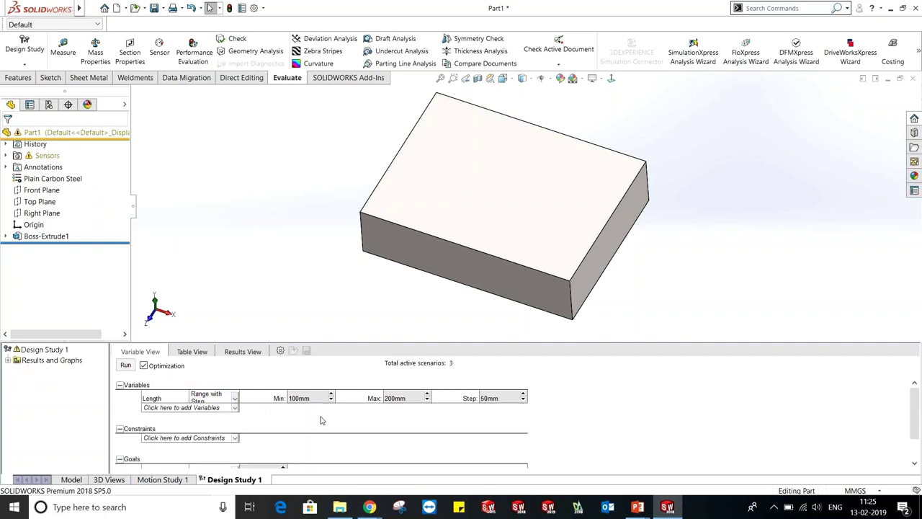
# Set the Length step to 30mm and add a sensor as a new goal.
pyautogui.click(490, 398)
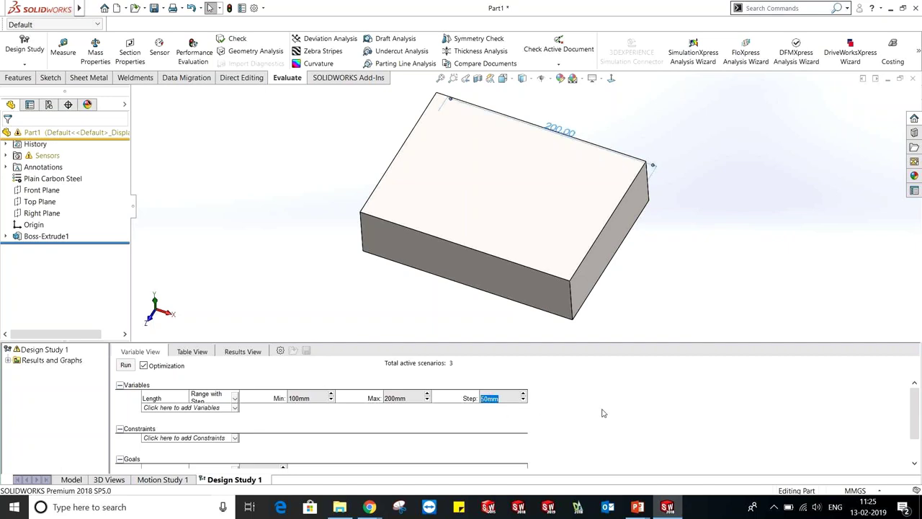
pyautogui.write('30')
pyautogui.press('Return')
pyautogui.scroll(-2, 606, 421)
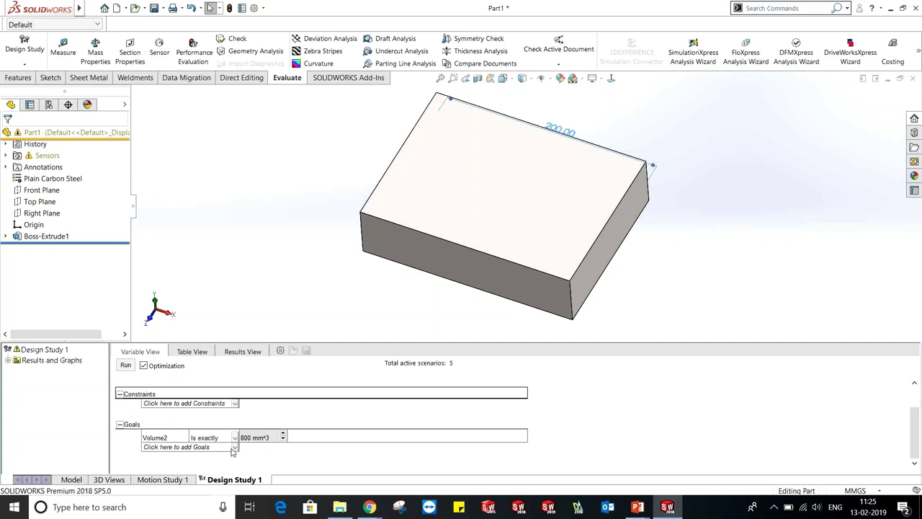
pyautogui.click(234, 448)
pyautogui.click(166, 457)
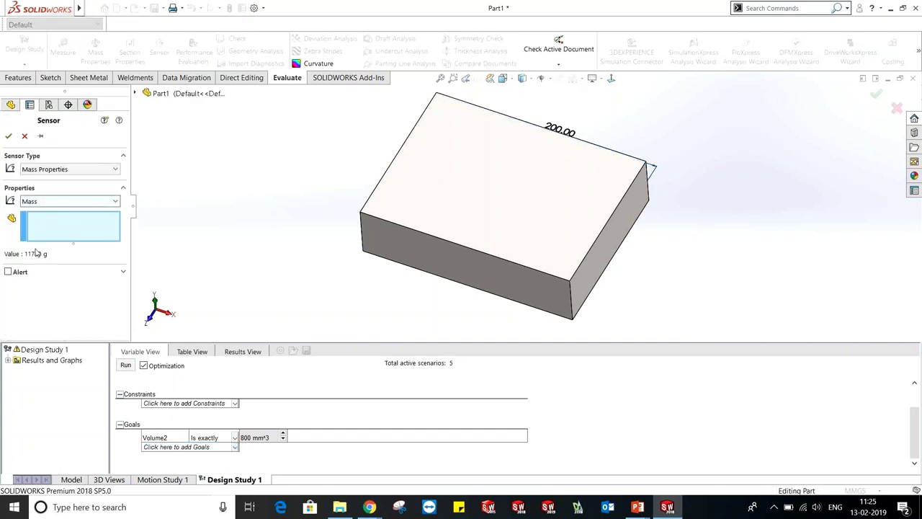
# Add a Mass sensor goal that alerts when mass is greater than 1000.
pyautogui.click(8, 272)
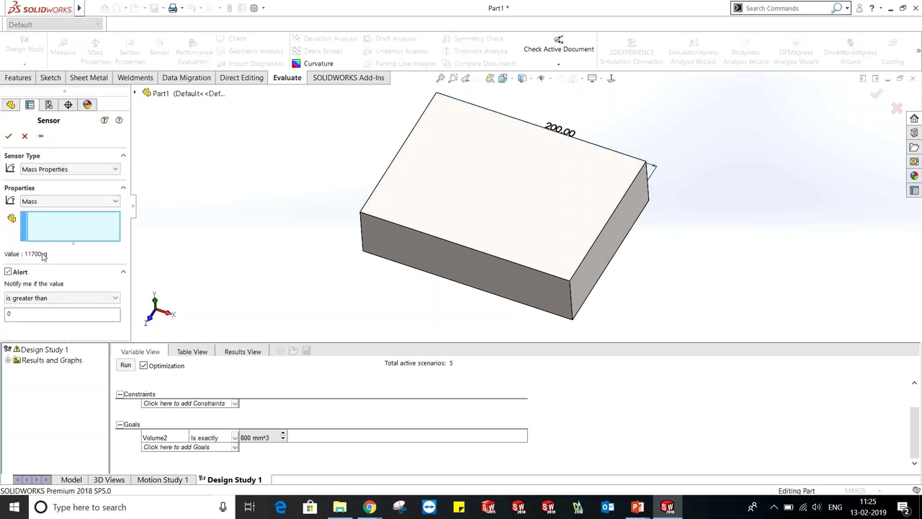
pyautogui.doubleClick(9, 314)
pyautogui.write('10000')
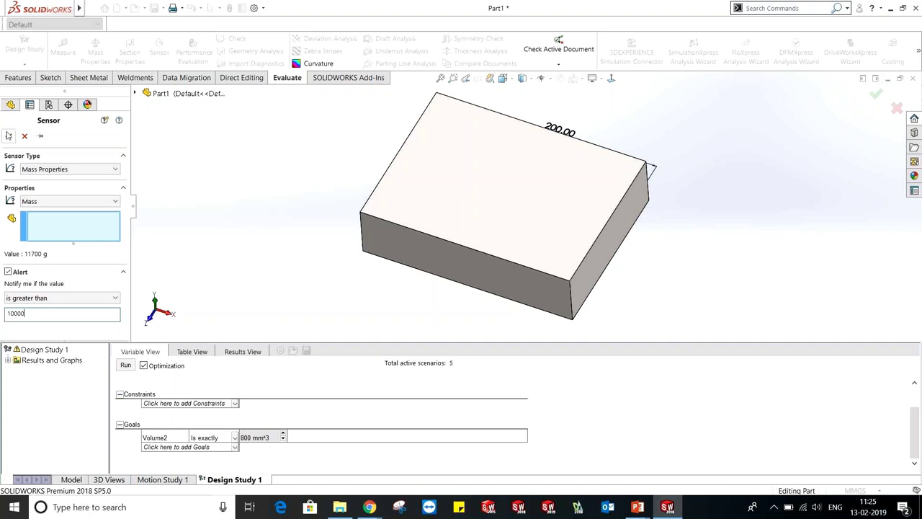
pyautogui.click(8, 135)
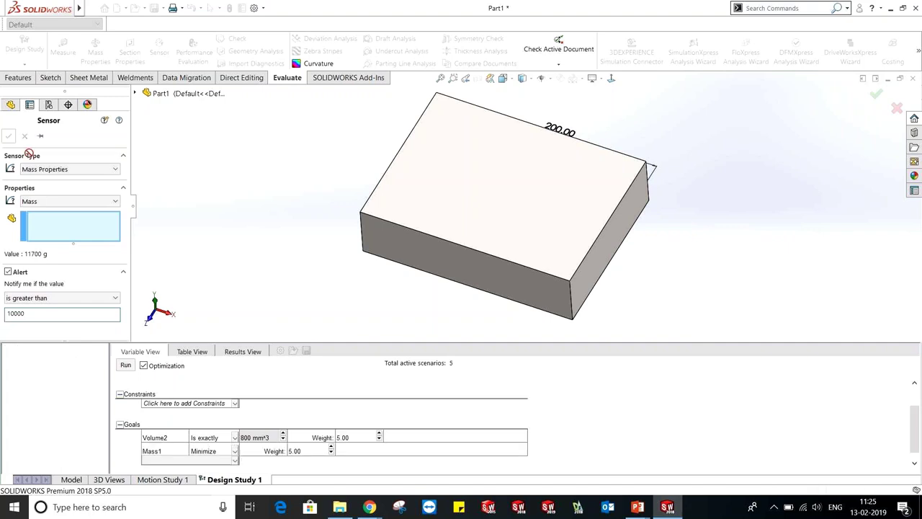
# Delete the Volume2 goal and set Mass1 to be exactly 10000 g.
pyautogui.rightClick(167, 438)
pyautogui.click(189, 422)
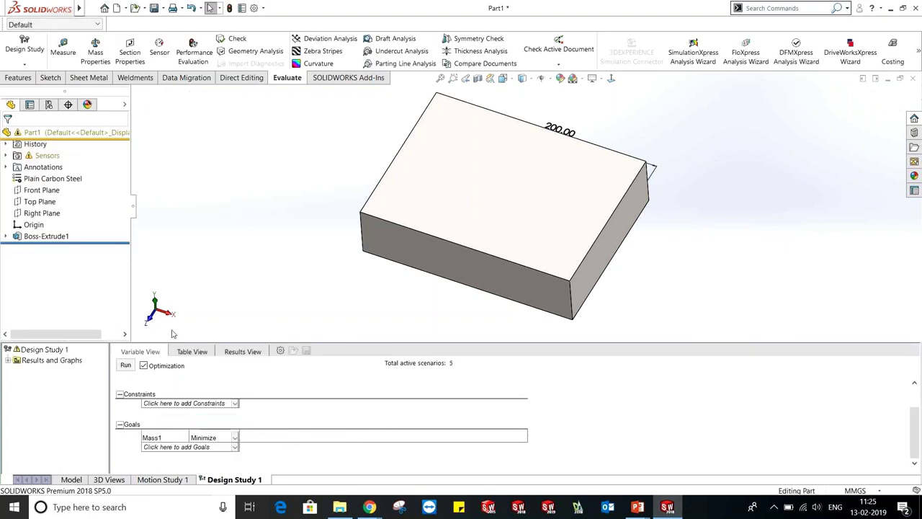
pyautogui.click(234, 447)
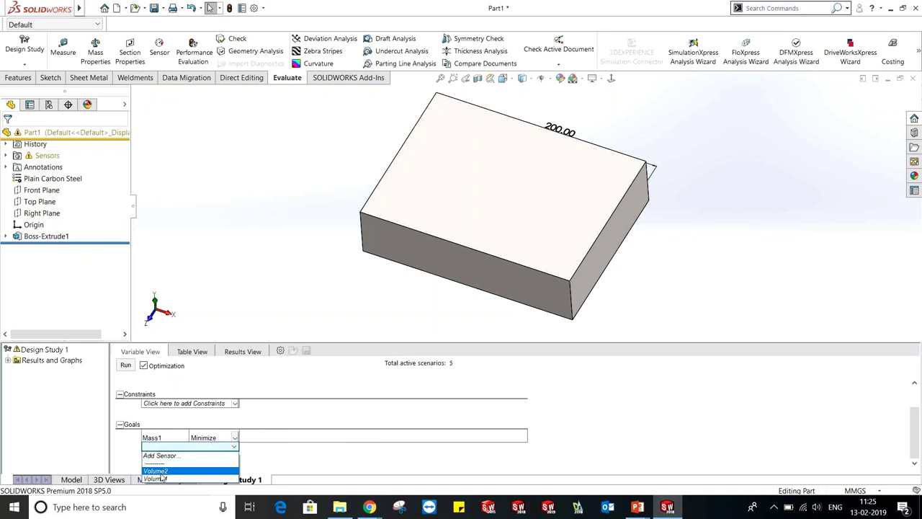
pyautogui.click(172, 452)
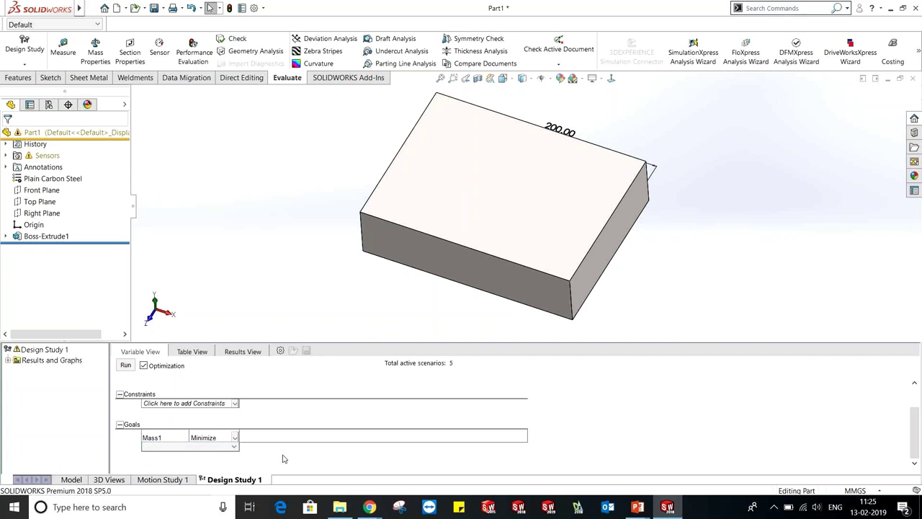
pyautogui.click(235, 438)
pyautogui.click(214, 462)
pyautogui.write('10')
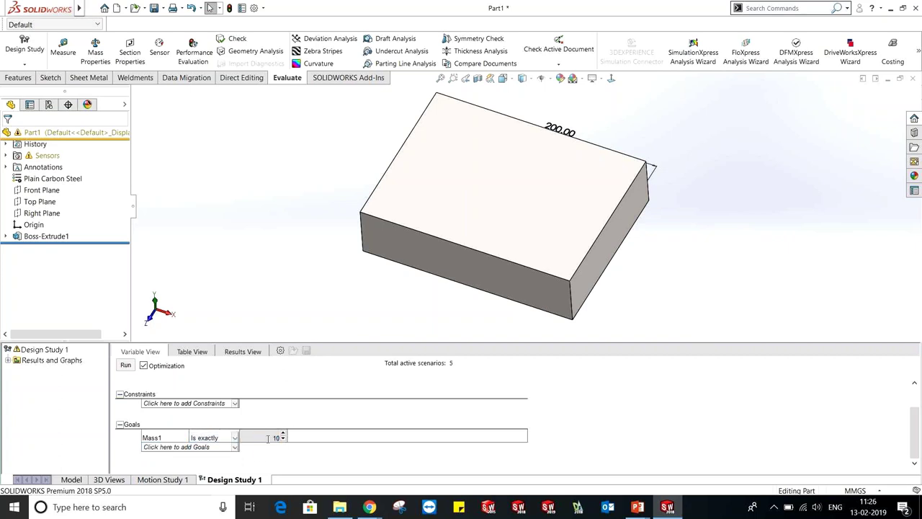
pyautogui.click(329, 452)
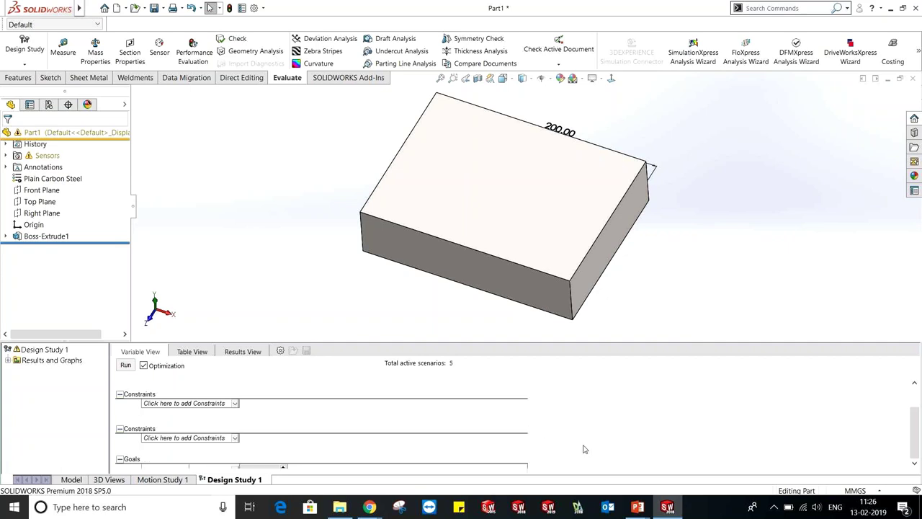
pyautogui.scroll(2, 583, 449)
# Run the mass study (optimal 160mm, 9360 g) and preview the 130mm and 100mm scenarios.
pyautogui.click(125, 365)
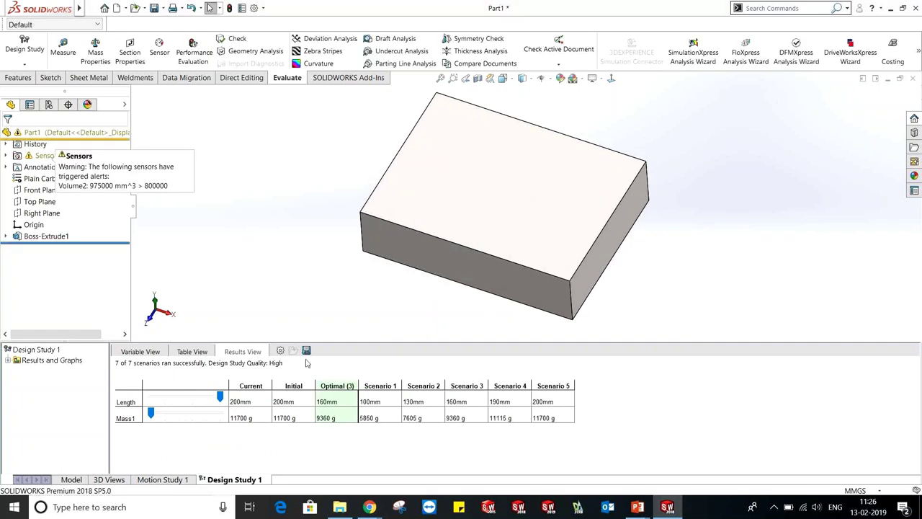
pyautogui.moveTo(220, 397); pyautogui.dragTo(160, 422)
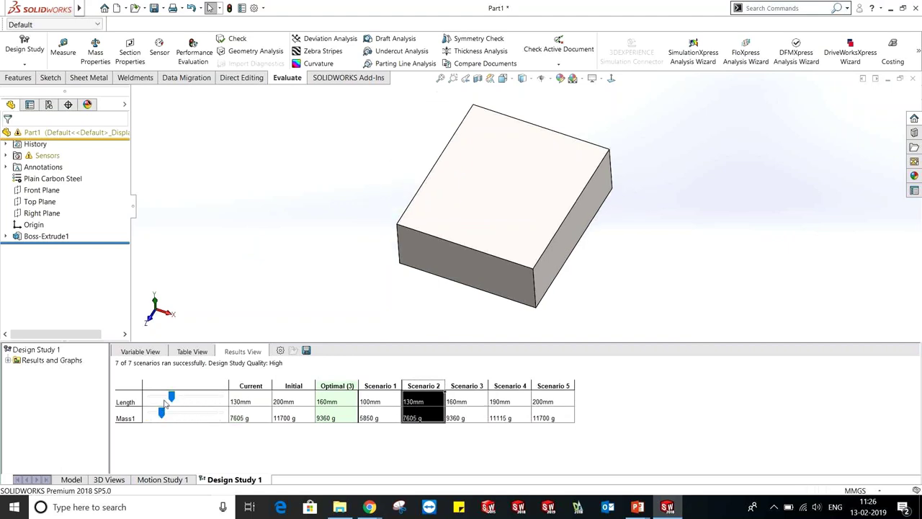
pyautogui.moveTo(171, 397)
pyautogui.mouseDown()
pyautogui.moveTo(152, 400)
pyautogui.moveTo(220, 398)
pyautogui.mouseUp()
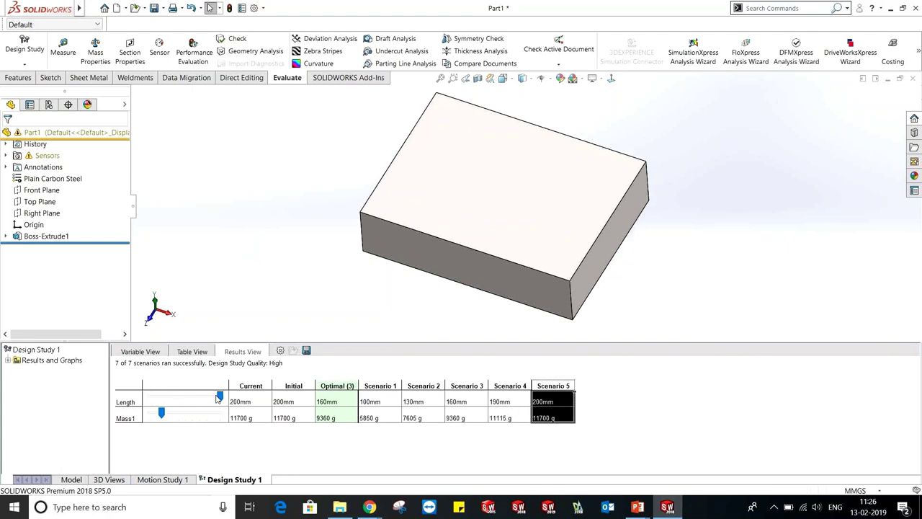
pyautogui.moveTo(218, 398); pyautogui.dragTo(151, 400)
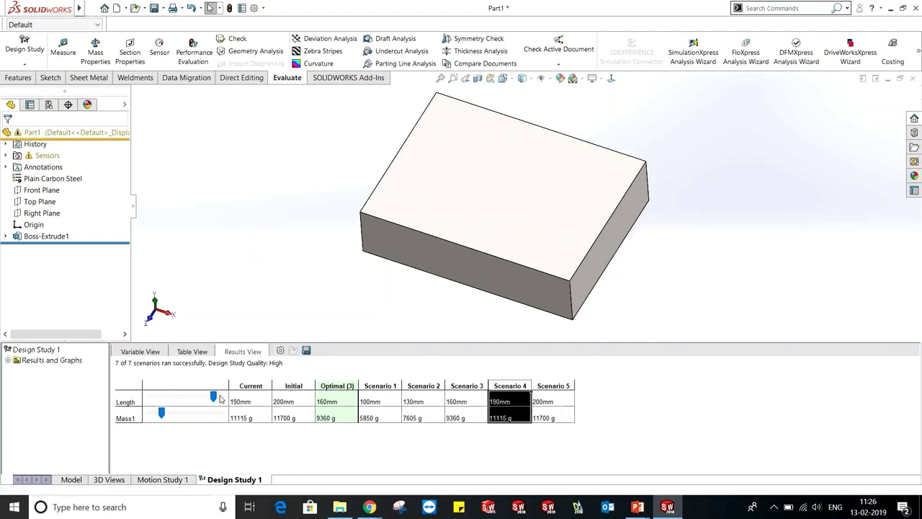
pyautogui.click(144, 351)
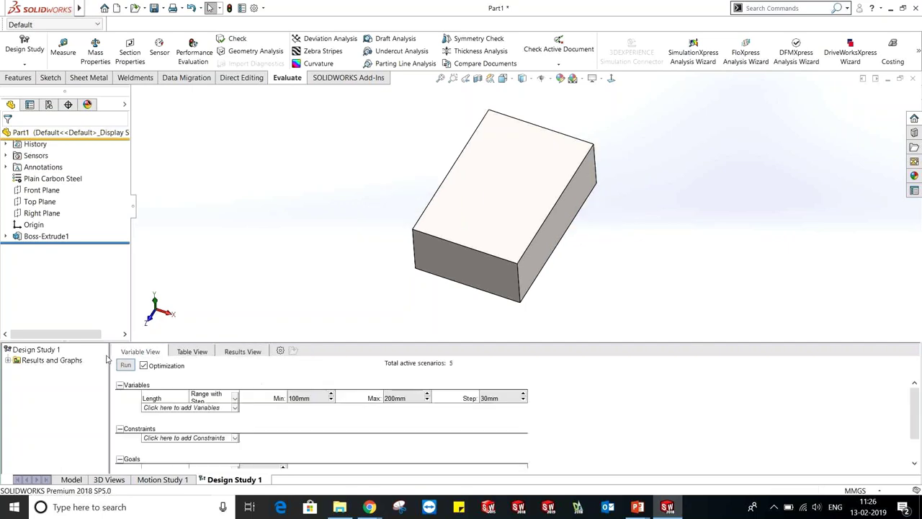
# Define Graph3, a design history graph with the Mass1 objective on the y-axis.
pyautogui.rightClick(51, 360)
pyautogui.click(80, 382)
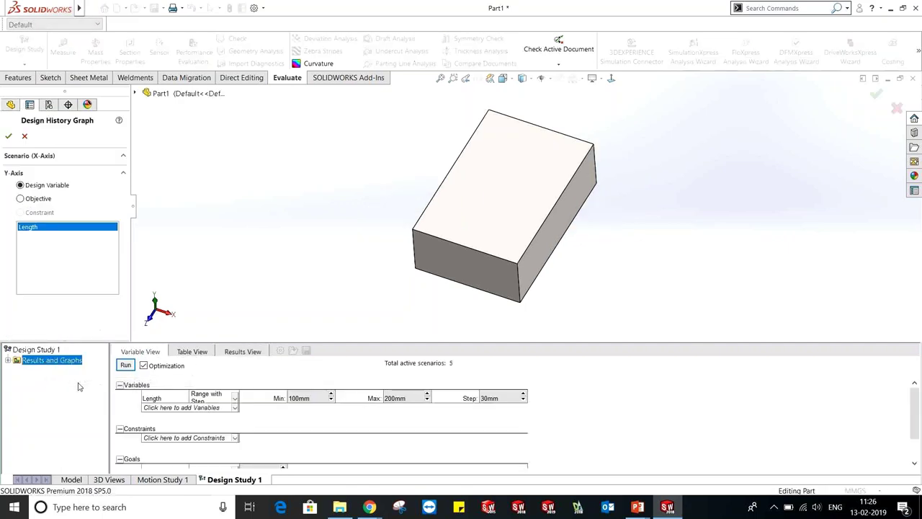
pyautogui.click(20, 199)
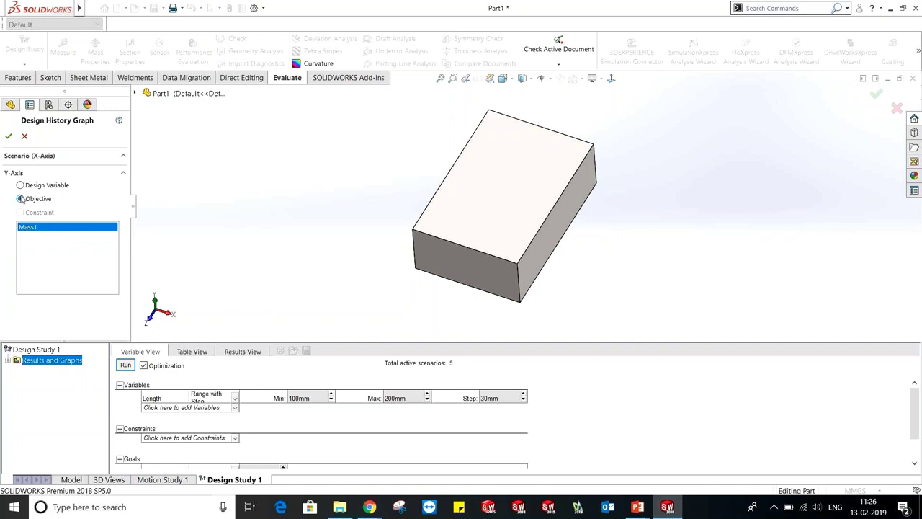
pyautogui.click(21, 186)
pyautogui.click(20, 199)
# Widen the Graph3 mass history chart, view the scenario results table, then bring Graph3 back.
pyautogui.click(9, 137)
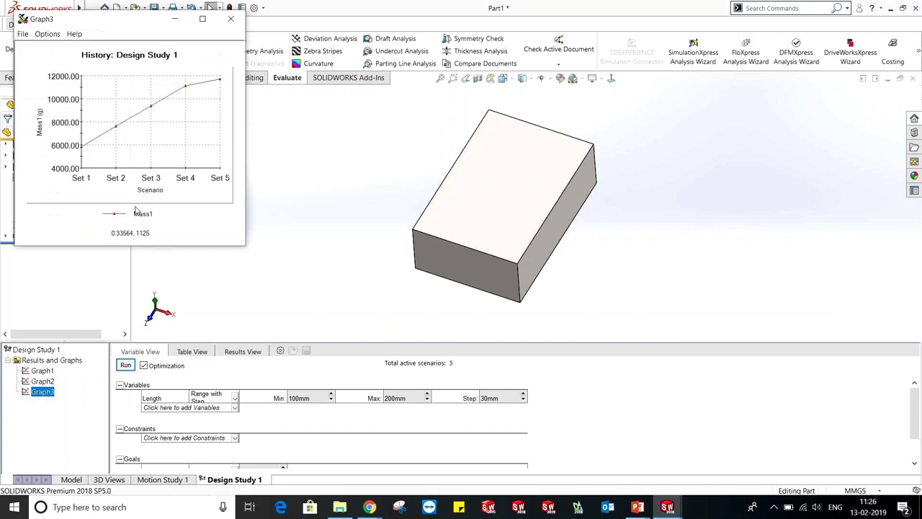
pyautogui.moveTo(246, 136); pyautogui.dragTo(397, 154)
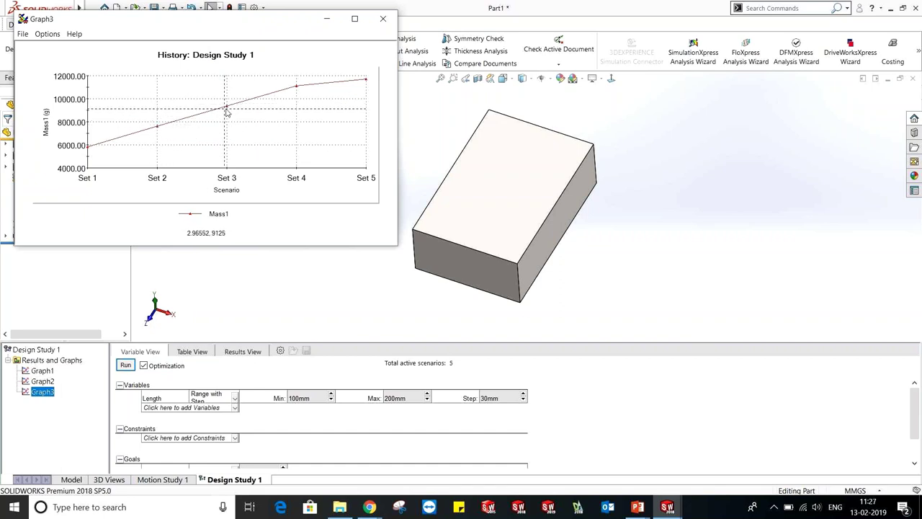
pyautogui.click(261, 357)
pyautogui.click(239, 353)
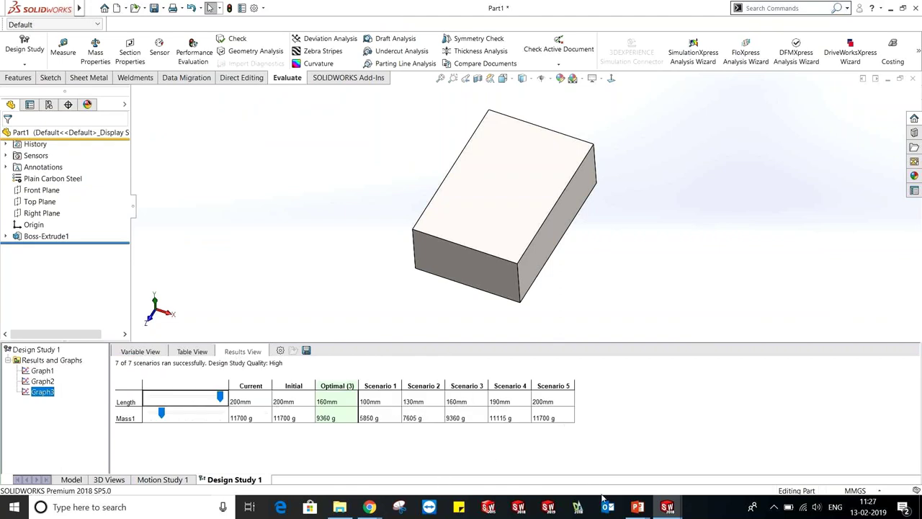
pyautogui.moveTo(667, 506)
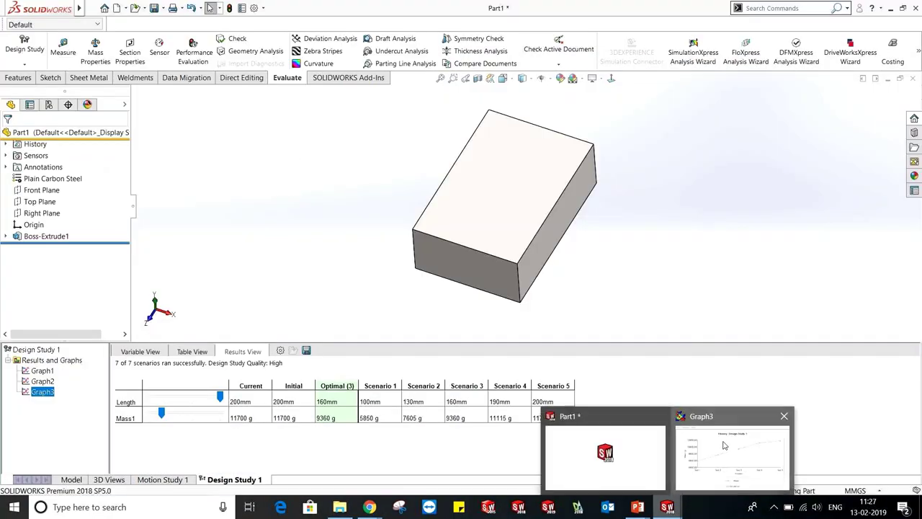
pyautogui.click(725, 425)
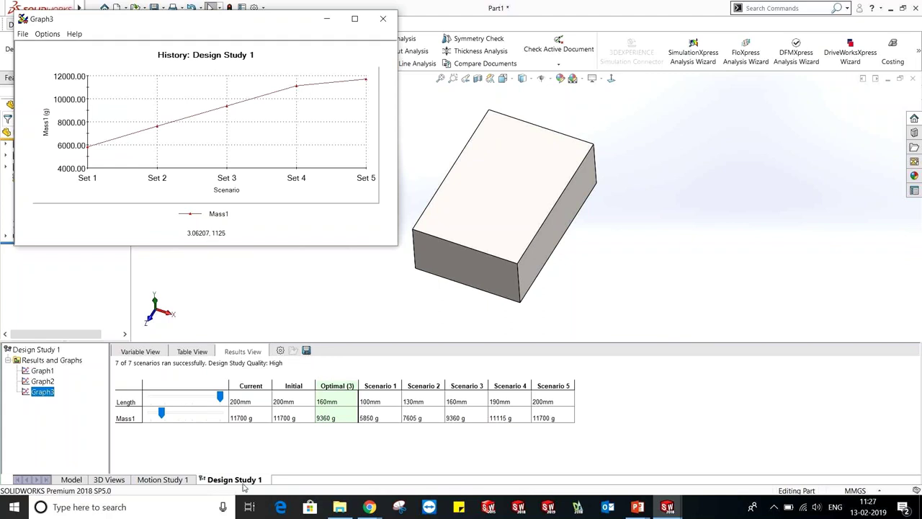
pyautogui.click(23, 34)
# Close Graph3, show the block alone on the Model tab, then return to Design Study 1.
pyautogui.click(38, 70)
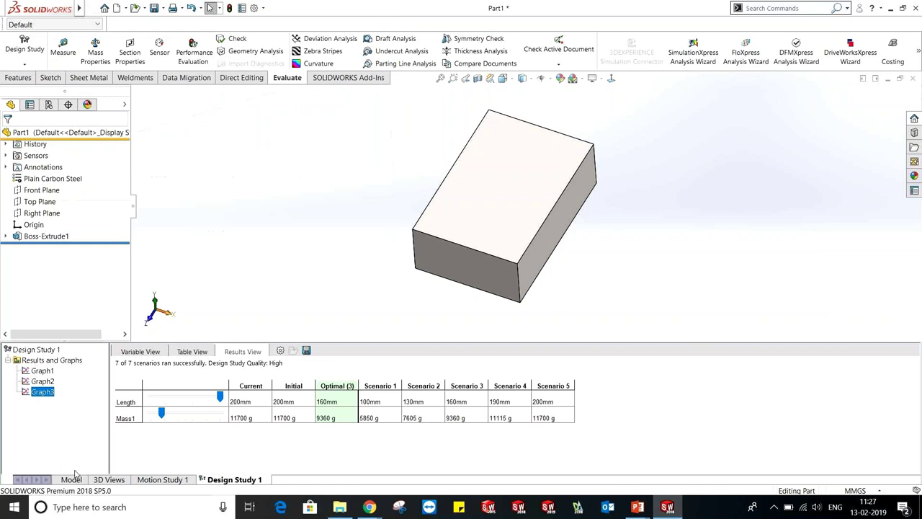
pyautogui.click(71, 480)
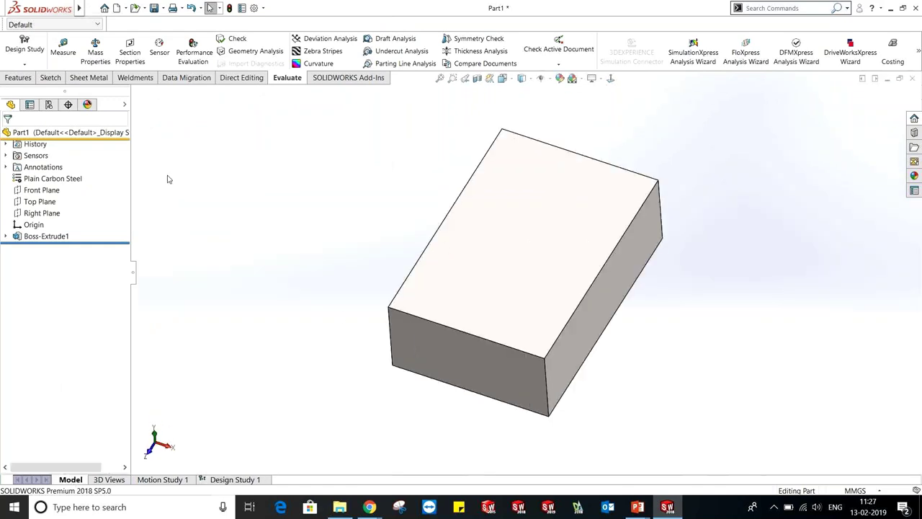
pyautogui.click(235, 479)
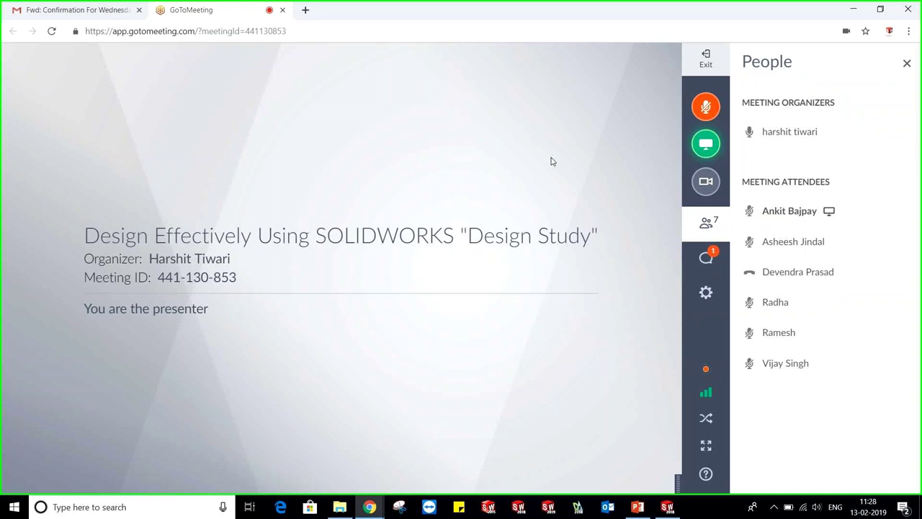
# Unmute the microphone and send 'Am i Audible' in the GoToMeeting chat.
pyautogui.click(706, 257)
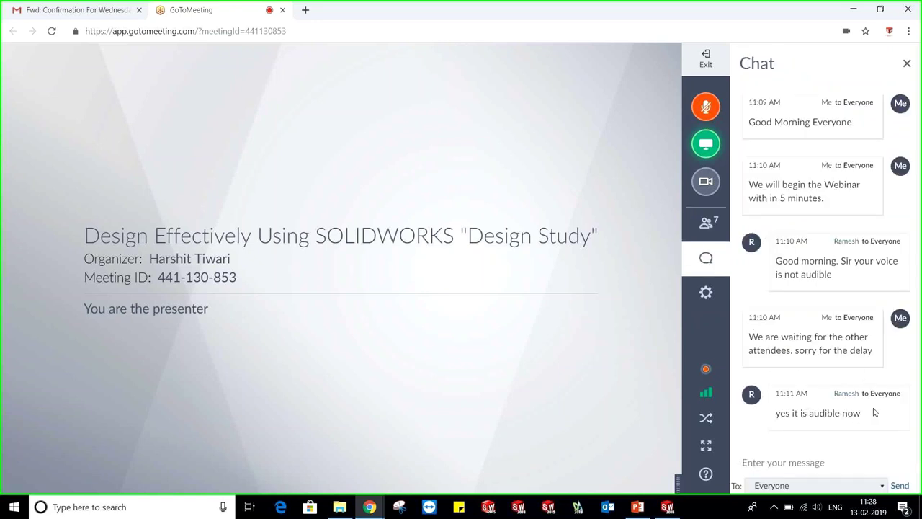
pyautogui.click(707, 107)
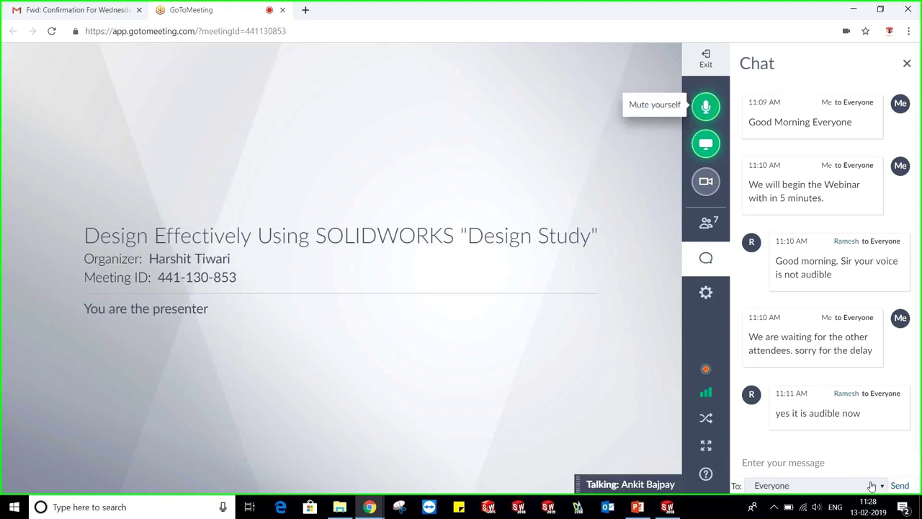
pyautogui.click(788, 467)
pyautogui.write('Am i A')
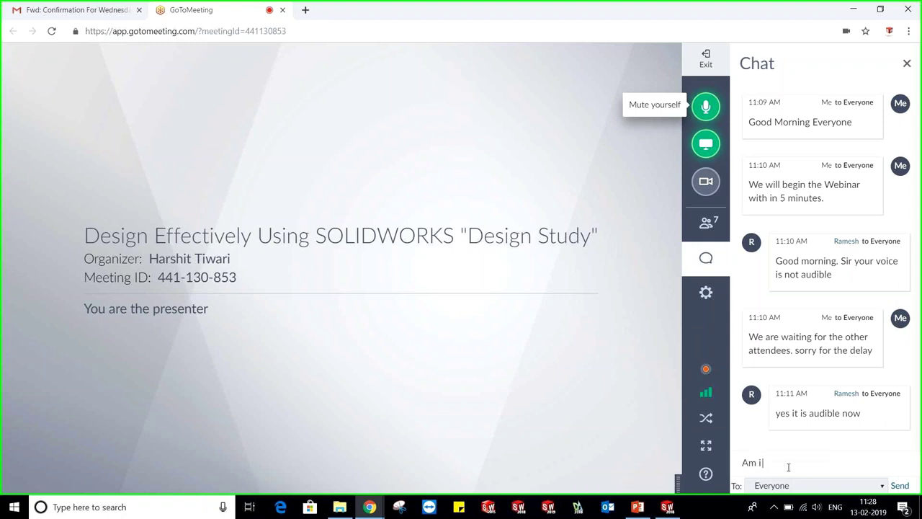
pyautogui.write('udi')
pyautogui.write('e')
pyautogui.press('Return')
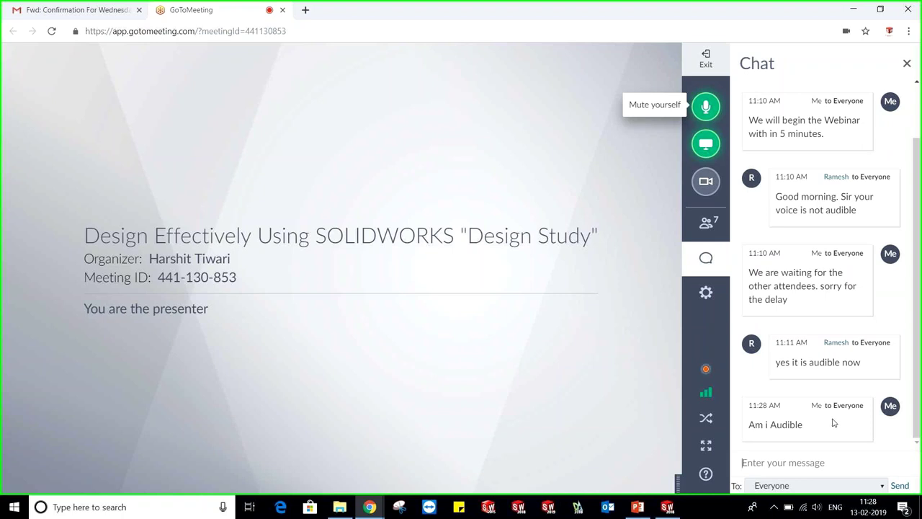
# Keep the chat recipient set to Everyone, then bring the PowerPoint slides forward.
pyautogui.click(884, 487)
pyautogui.click(883, 487)
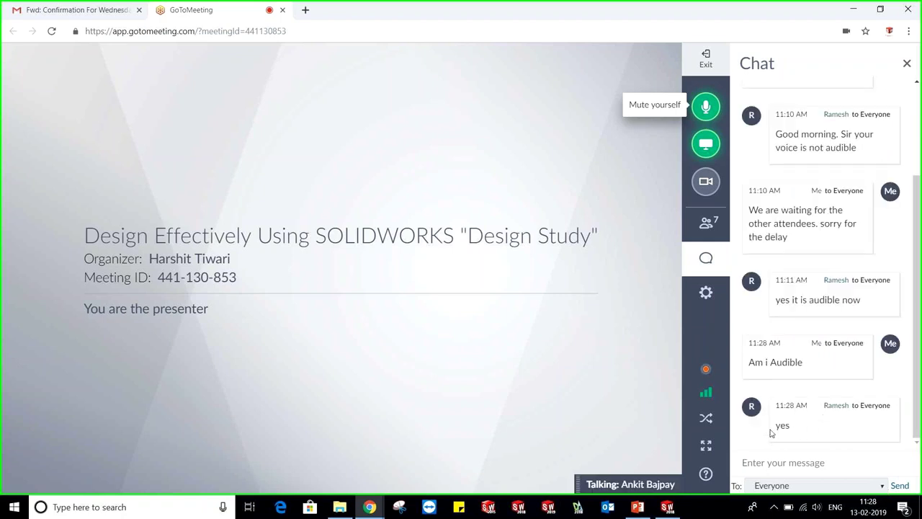
pyautogui.click(631, 511)
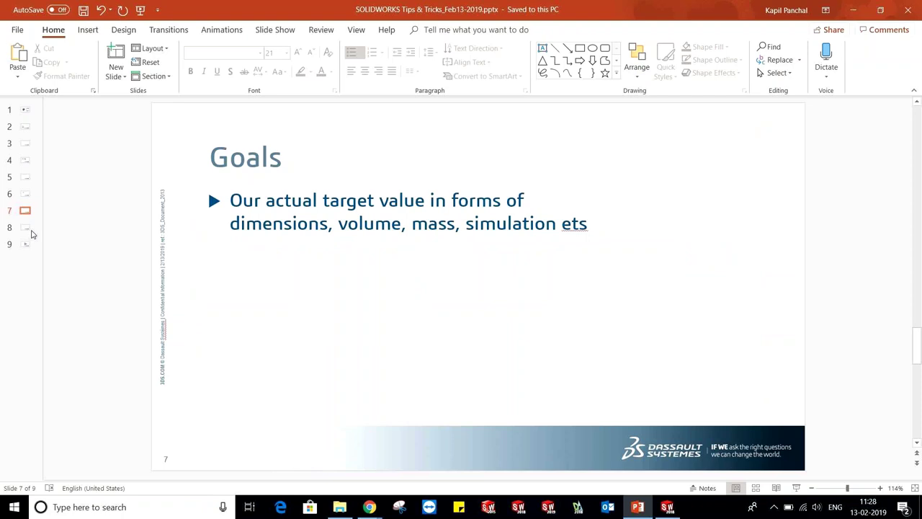
# Show slide 8, 'Post Processing', then return to SOLIDWORKS.
pyautogui.click(31, 232)
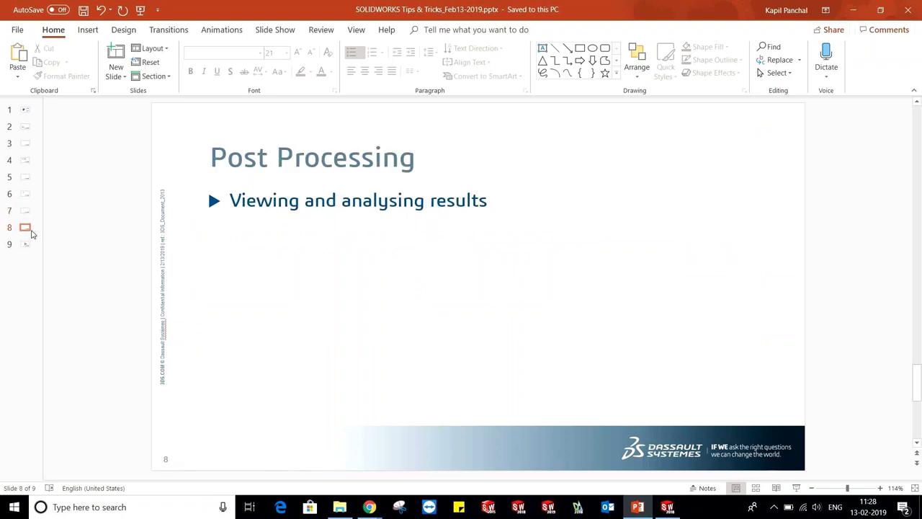
pyautogui.click(667, 509)
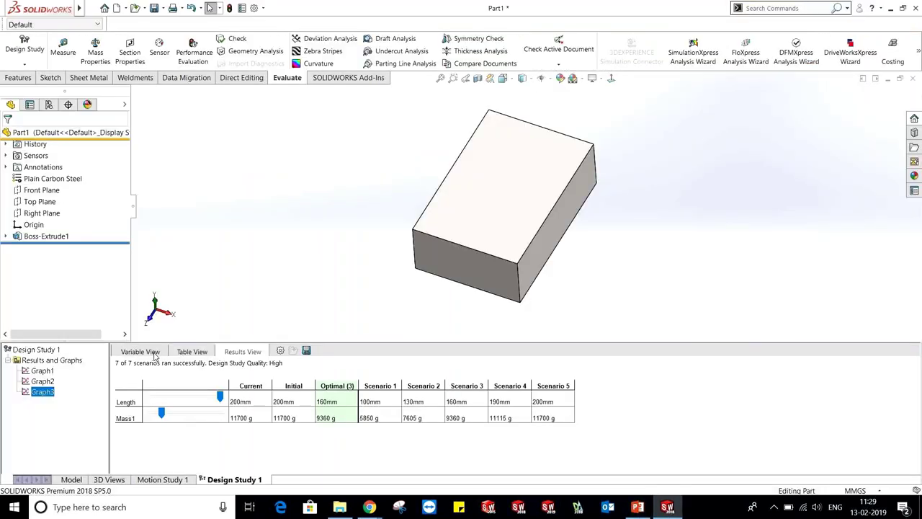
# Review Graph1, Graph2 and Graph3 in the study results, then start a GoToMeeting chat message.
pyautogui.click(141, 352)
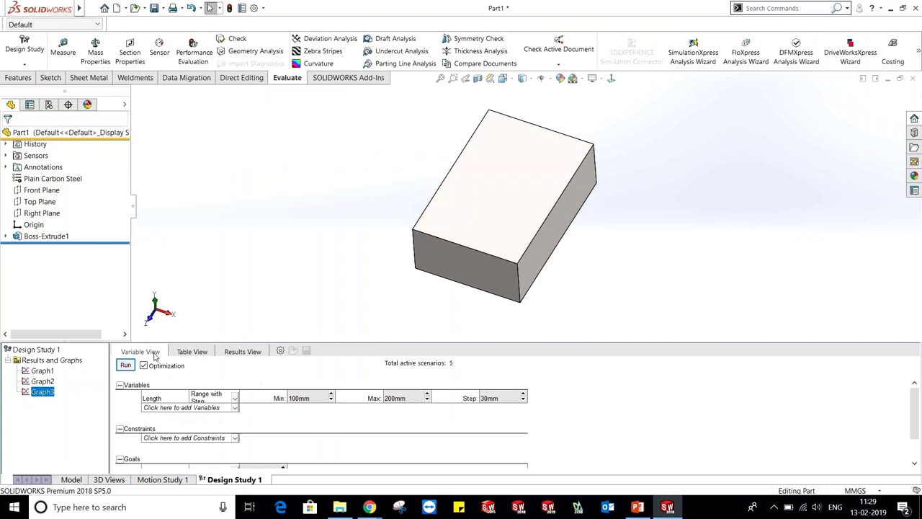
pyautogui.click(29, 371)
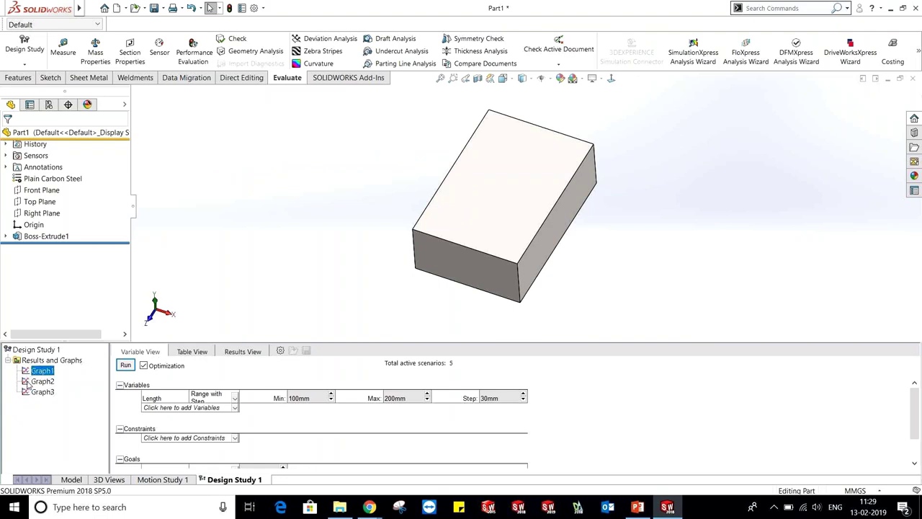
pyautogui.click(28, 381)
pyautogui.click(29, 392)
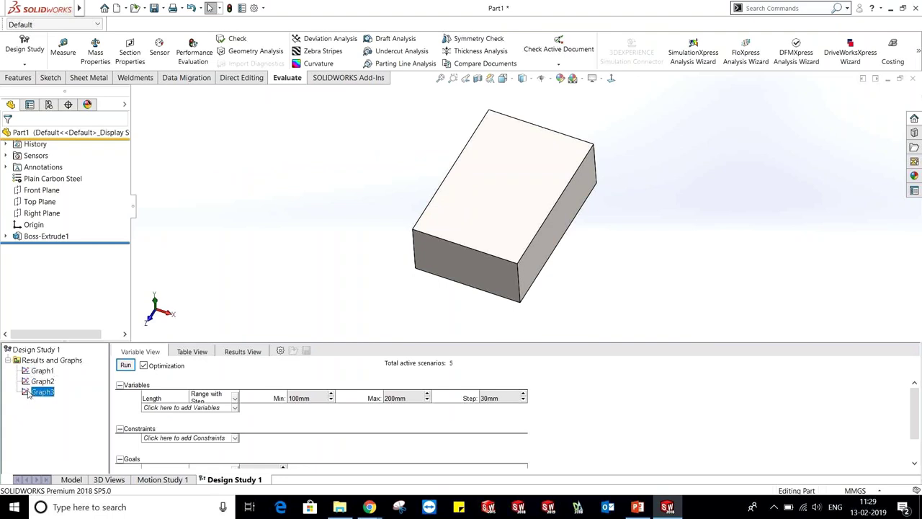
pyautogui.click(29, 381)
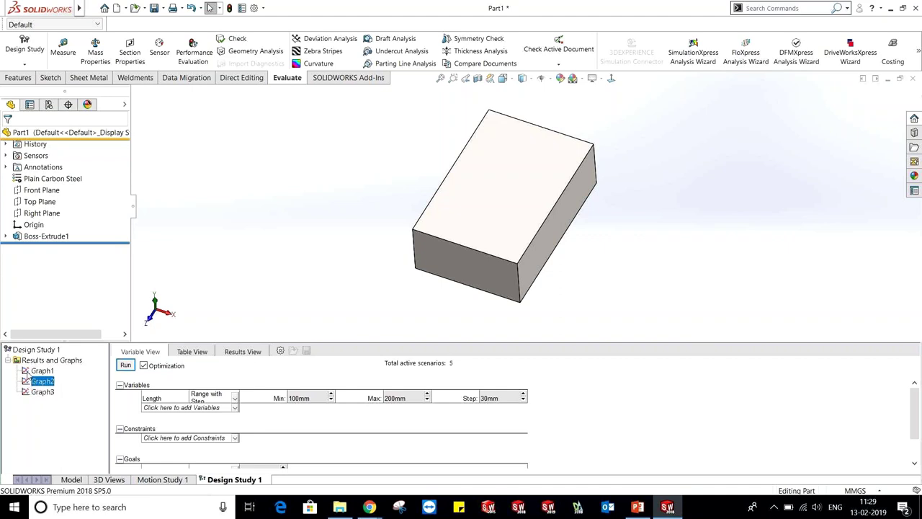
pyautogui.click(28, 371)
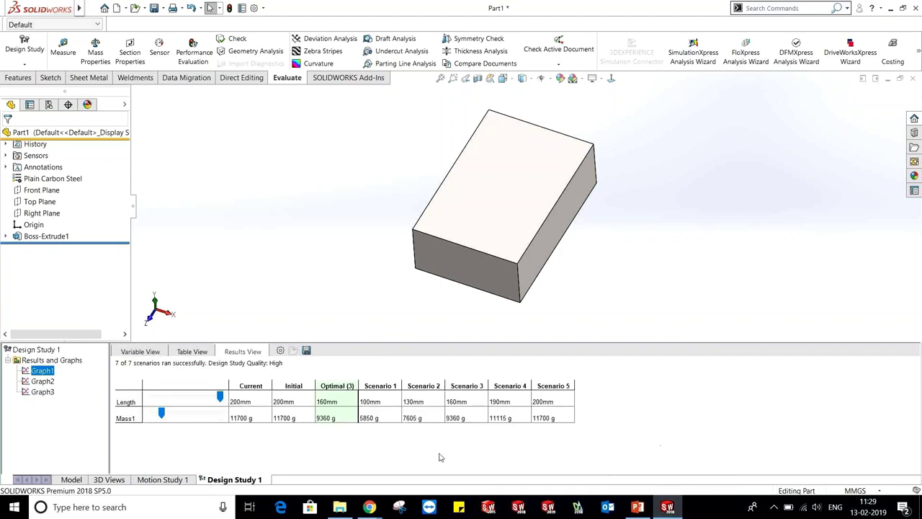
pyautogui.click(368, 507)
pyautogui.click(783, 462)
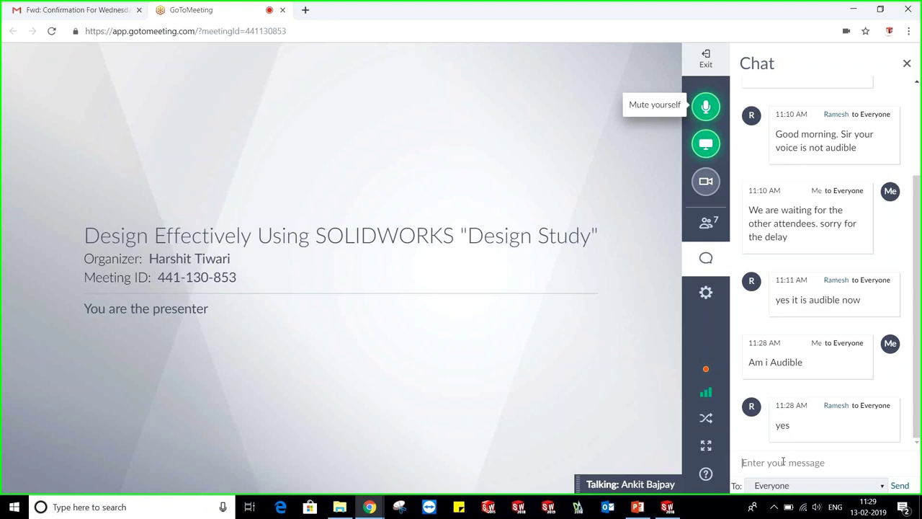
# Advance the deck to slide 9, send 'Am I audible' in the chat, and return to PowerPoint.
pyautogui.click(638, 508)
pyautogui.press('pagedown')
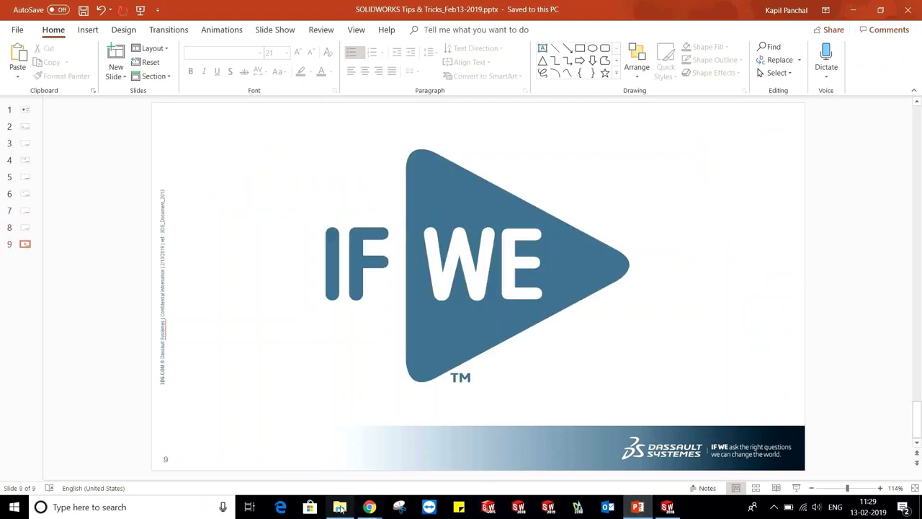
pyautogui.moveTo(368, 507)
pyautogui.click(302, 447)
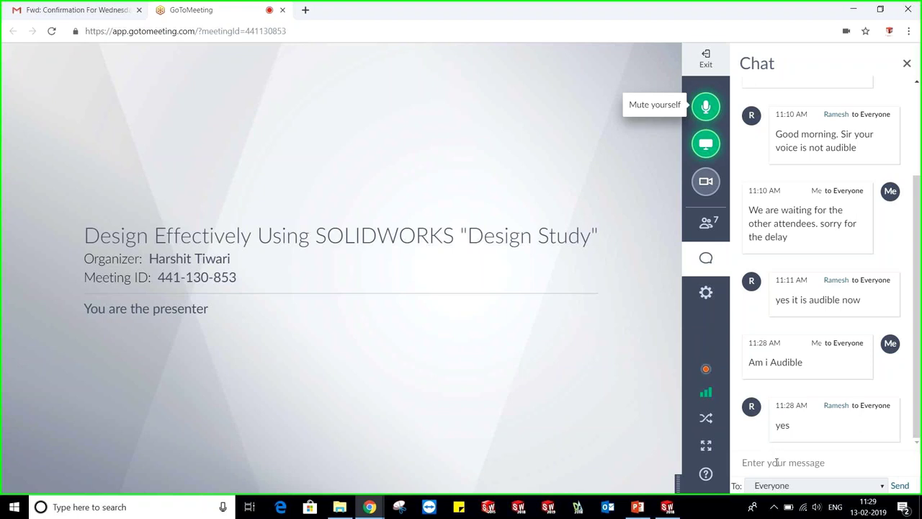
pyautogui.write('Am')
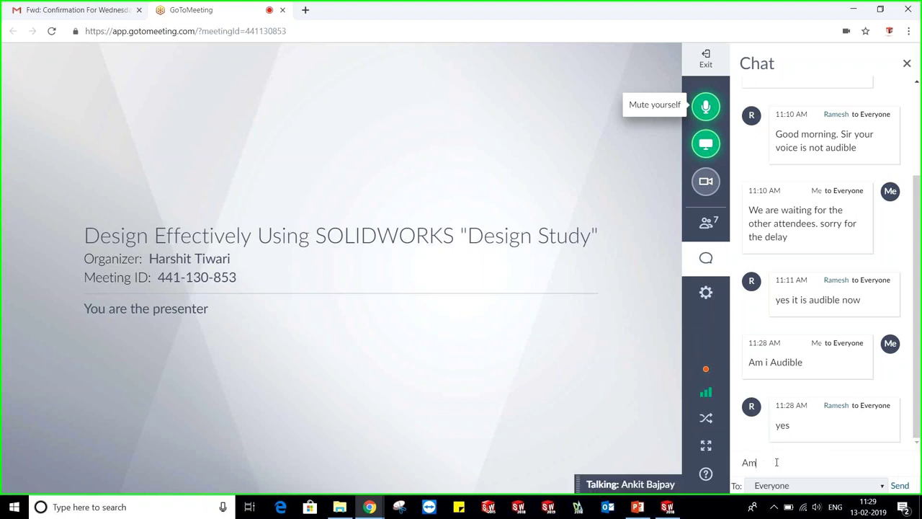
pyautogui.write(' I audible')
pyautogui.press('Return')
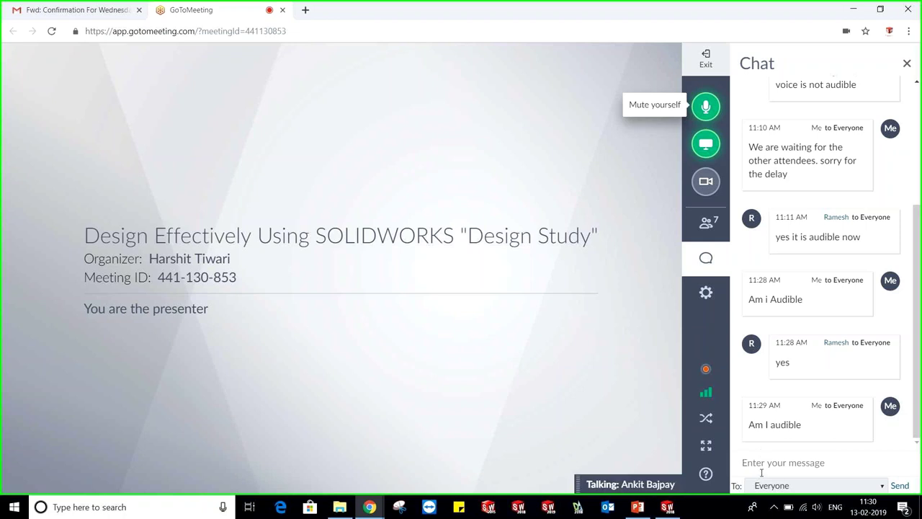
pyautogui.hotkey('alt', 'Tab')
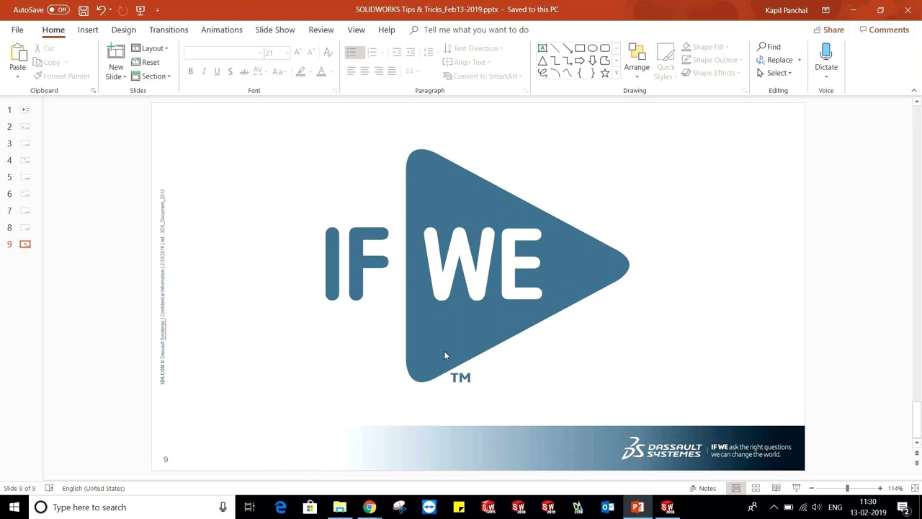
# Show Design Study 1's variable setup in SOLIDWORKS with Optimization turned on.
pyautogui.click(668, 507)
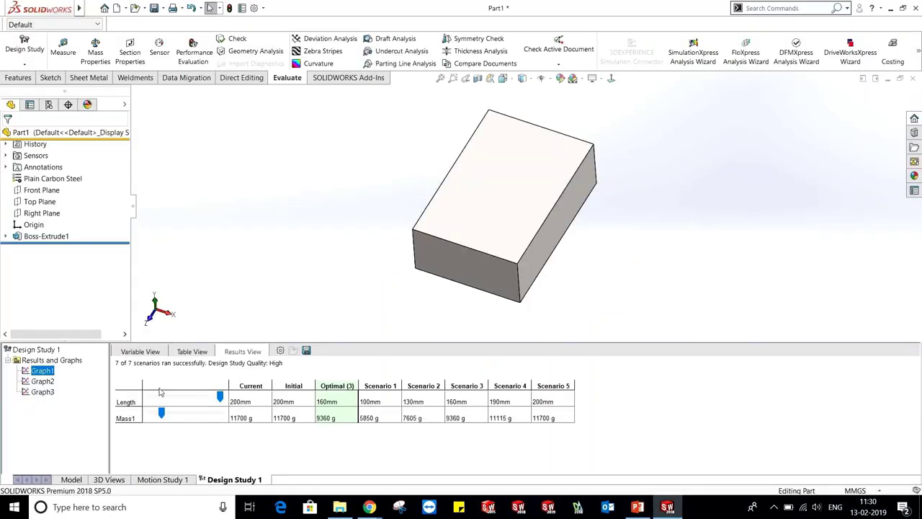
pyautogui.click(141, 352)
pyautogui.click(144, 365)
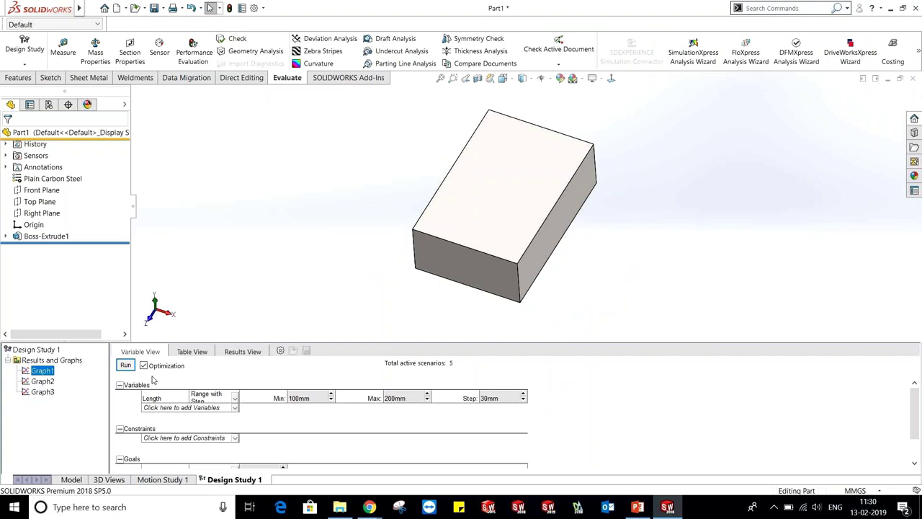
# Inspect the Parameters editor's Model Dimension category and close it without changes.
pyautogui.click(235, 409)
pyautogui.click(170, 417)
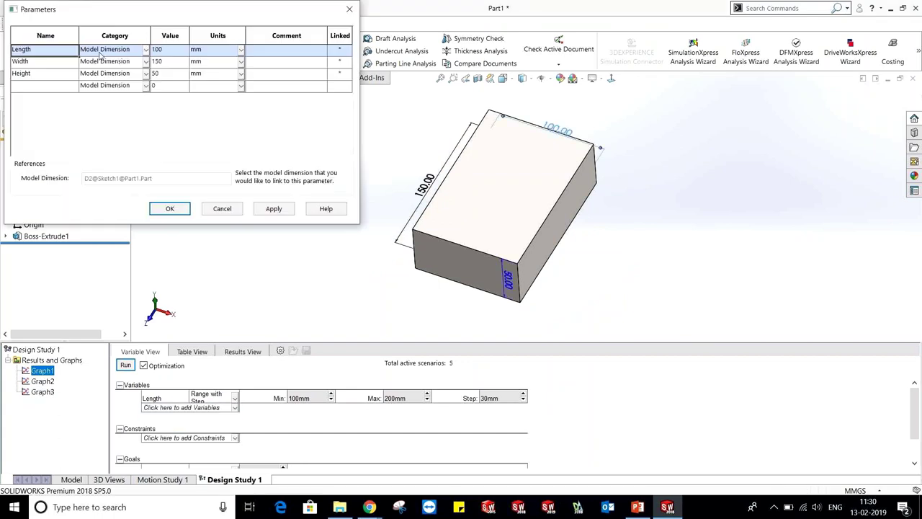
pyautogui.click(145, 86)
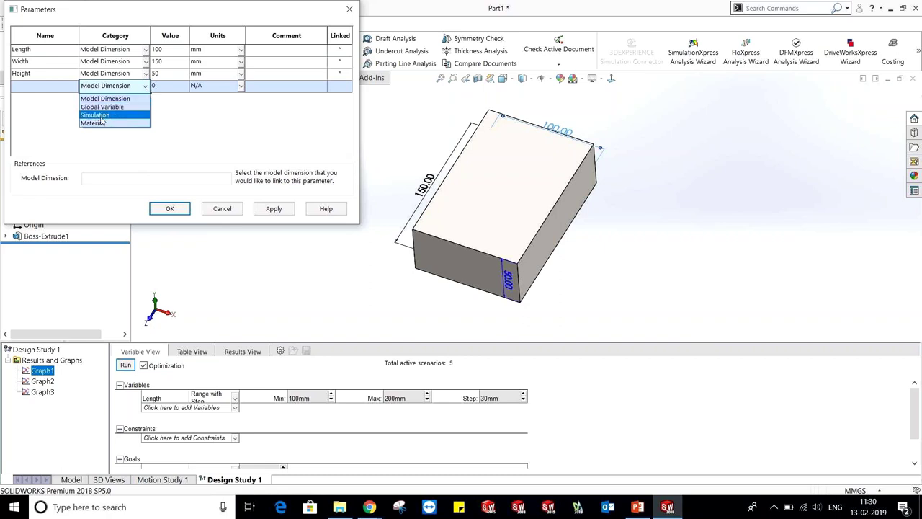
pyautogui.click(136, 87)
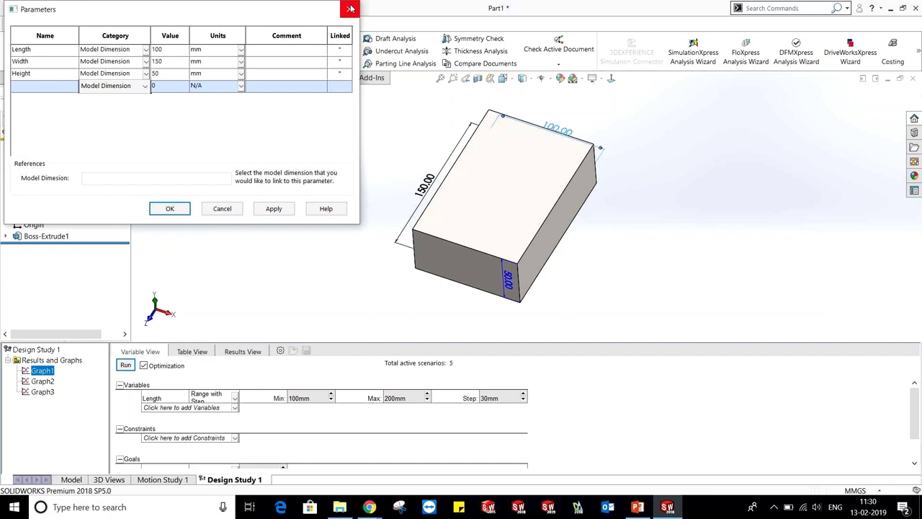
pyautogui.click(350, 8)
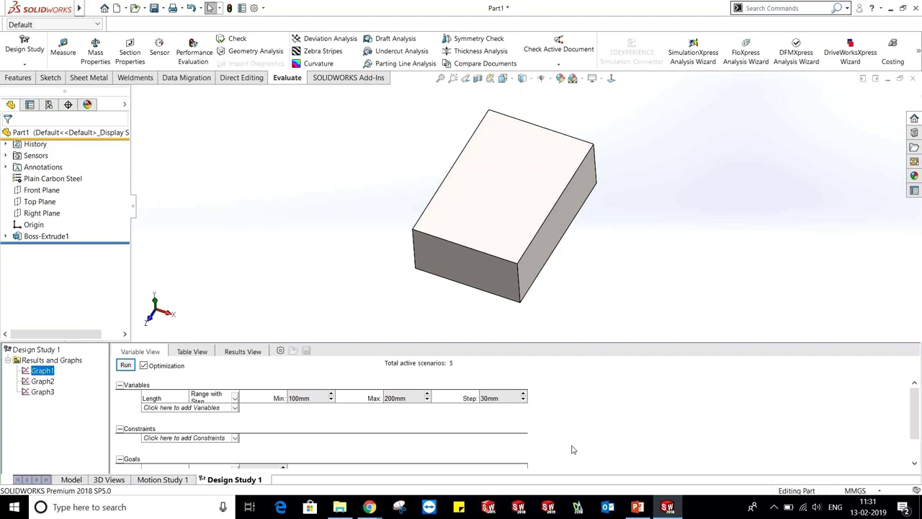
# Dismiss the system check and SOLIDWORKS 2019 download notifications, then return to PowerPoint.
pyautogui.click(907, 506)
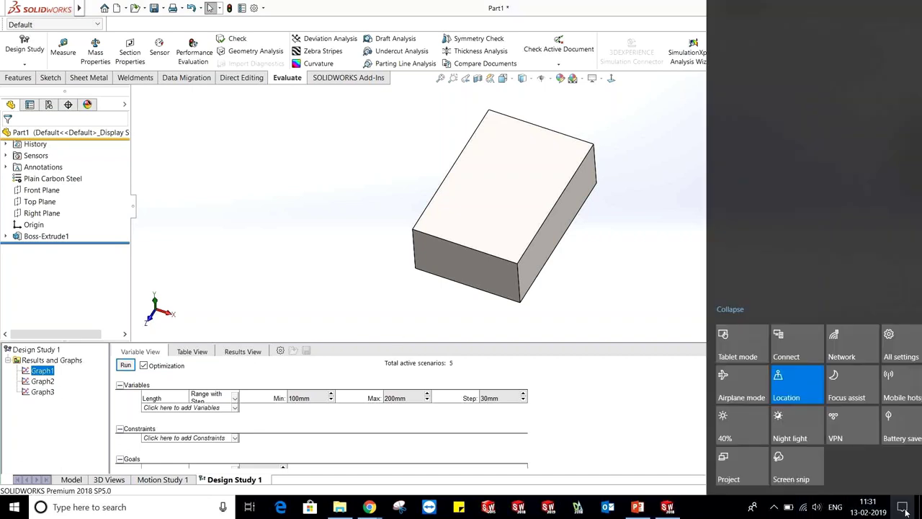
pyautogui.click(879, 60)
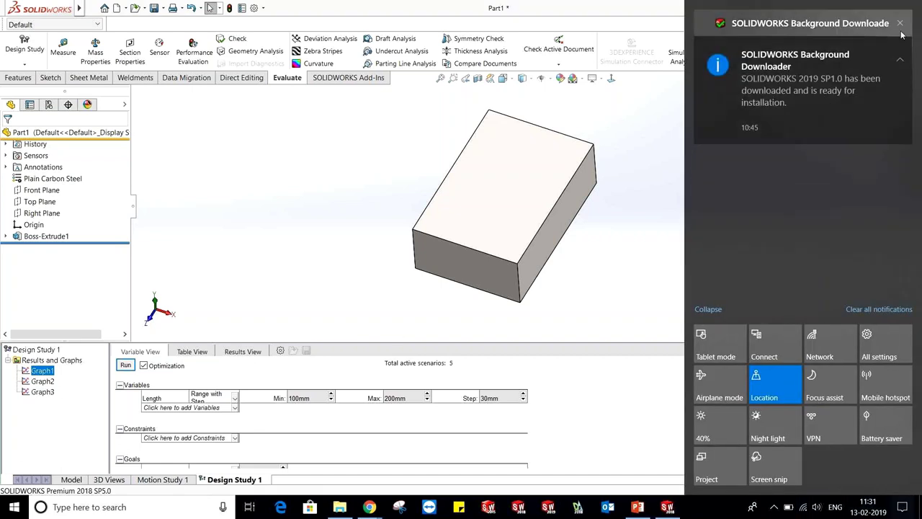
pyautogui.click(900, 27)
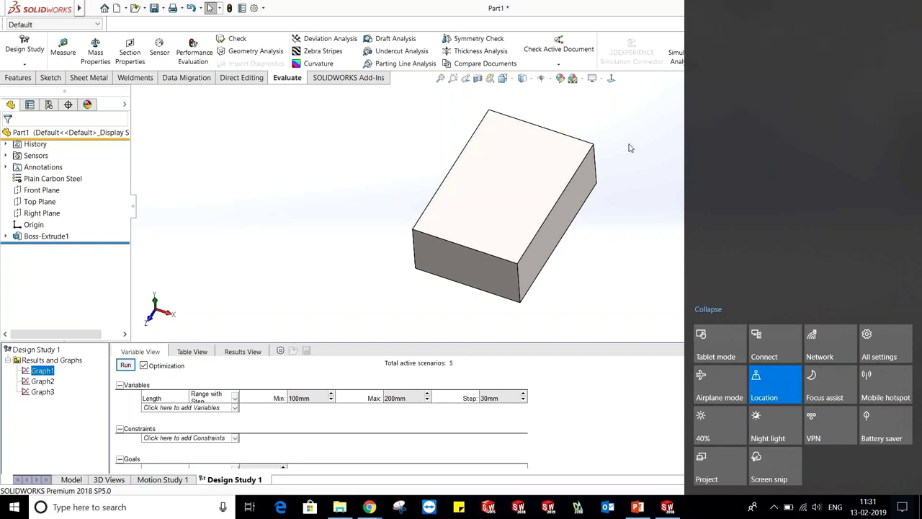
pyautogui.click(629, 148)
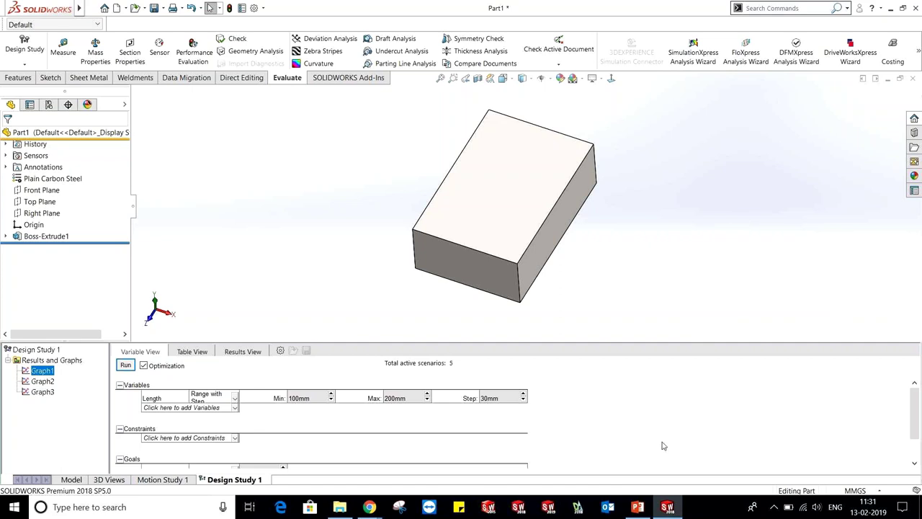
pyautogui.click(638, 508)
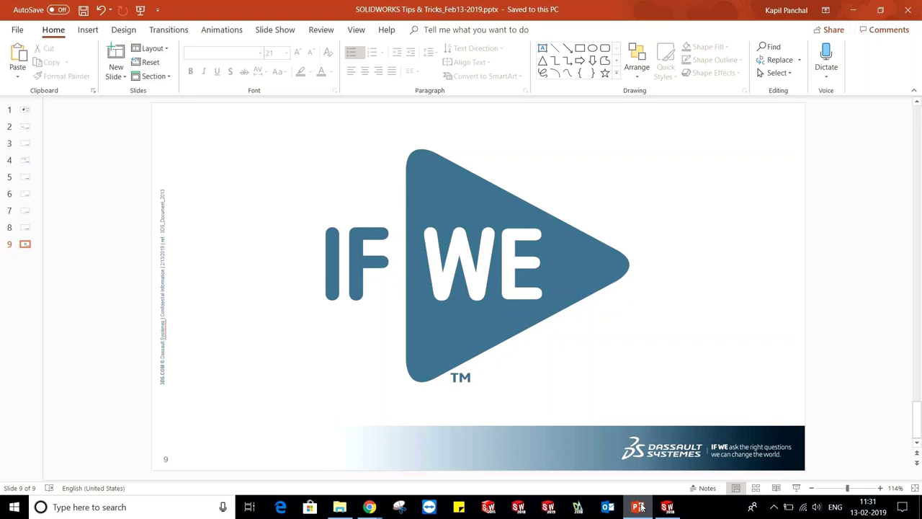
pyautogui.moveTo(638, 507)
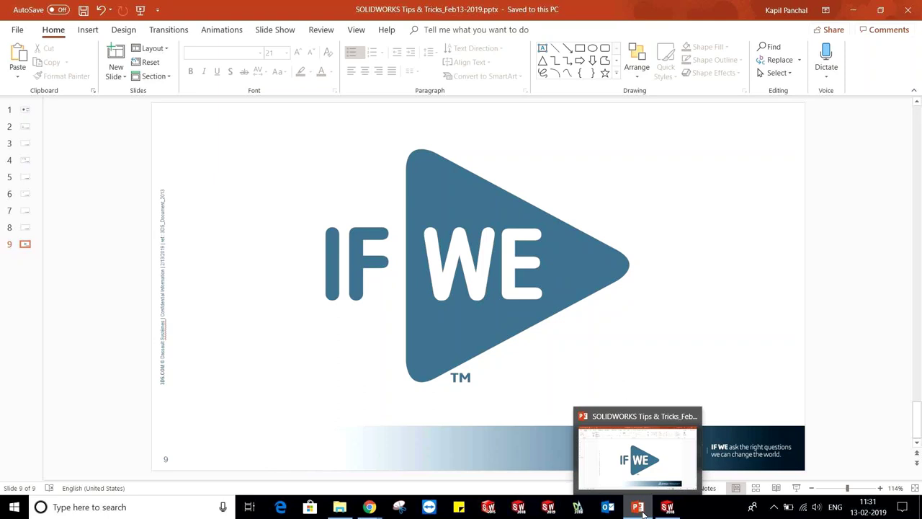
# Bring SOLIDWORKS forward, then switch to the GoToMeeting browser window.
pyautogui.click(668, 507)
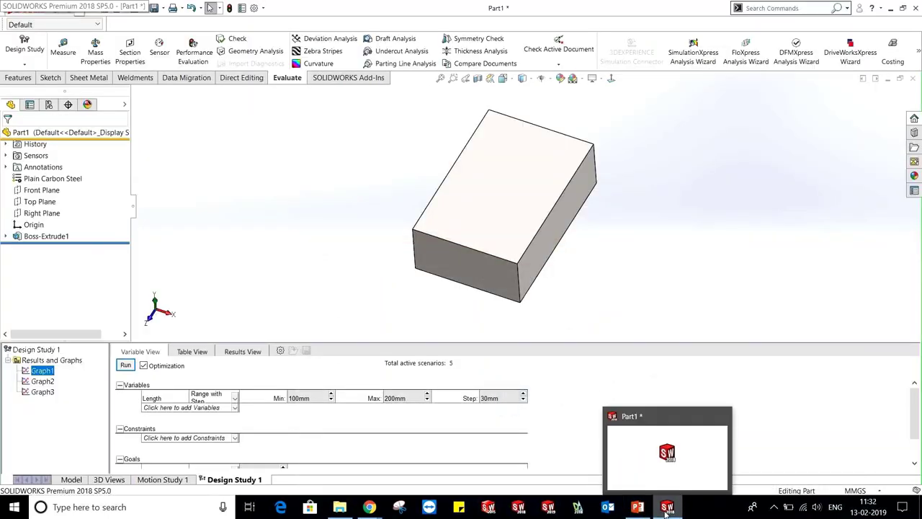
pyautogui.moveTo(369, 507)
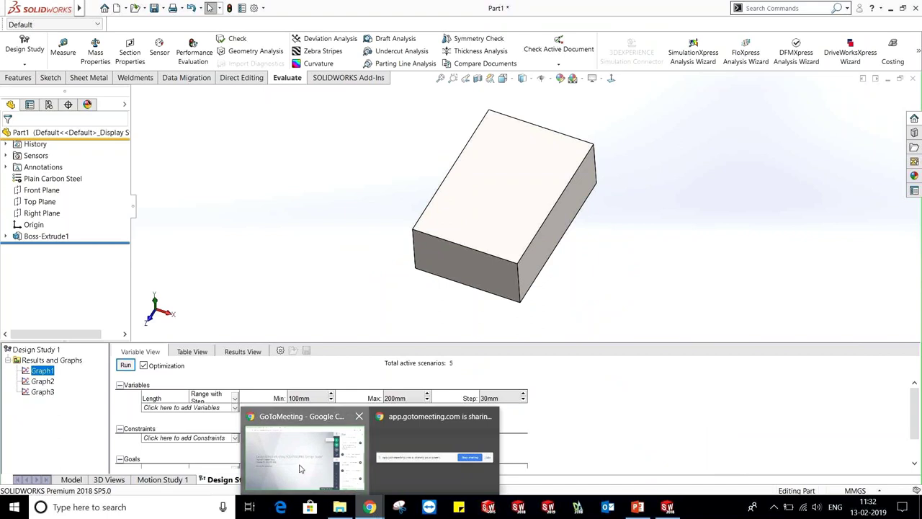
pyautogui.click(301, 469)
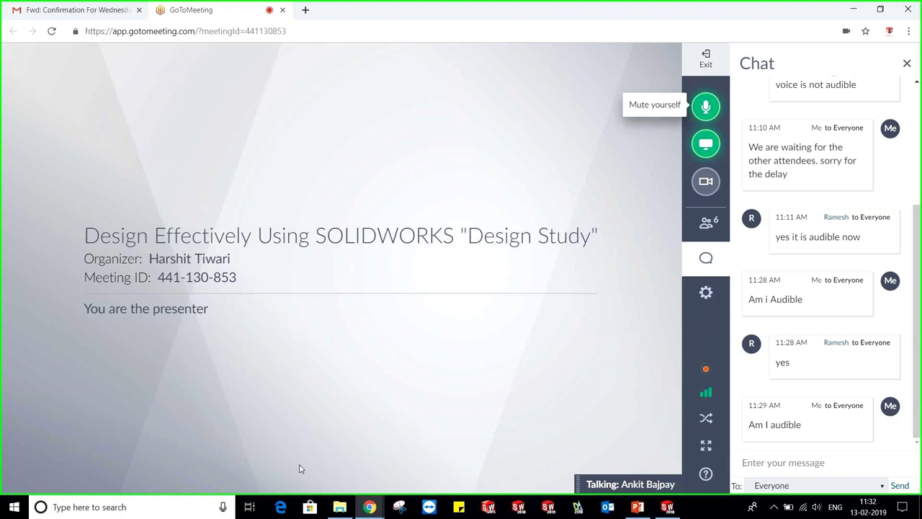
# Send 'Thanks' in the chat, then draft 'For any query, please' with spelling corrected.
pyautogui.write('Thanks')
pyautogui.press('Return')
pyautogui.write('For any qu')
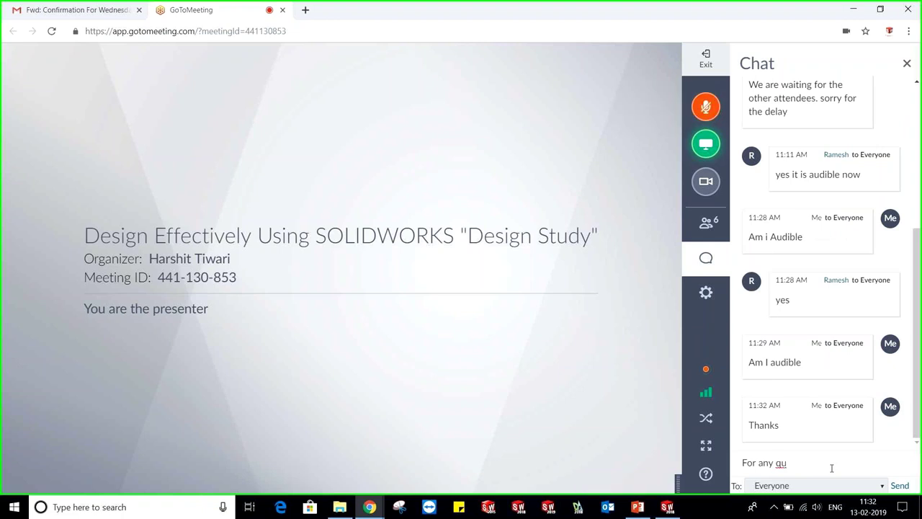
pyautogui.write('e')
pyautogui.press('BackSpace')
pyautogui.write('ary,')
pyautogui.write(' plaese')
pyautogui.press('BackSpace')
pyautogui.press('BackSpace')
pyautogui.press('BackSpace')
pyautogui.press('BackSpace')
pyautogui.write('ease')
pyautogui.rightClick(788, 463)
pyautogui.click(798, 335)
pyautogui.hotkey('ctrl', 'z')
pyautogui.rightClick(783, 465)
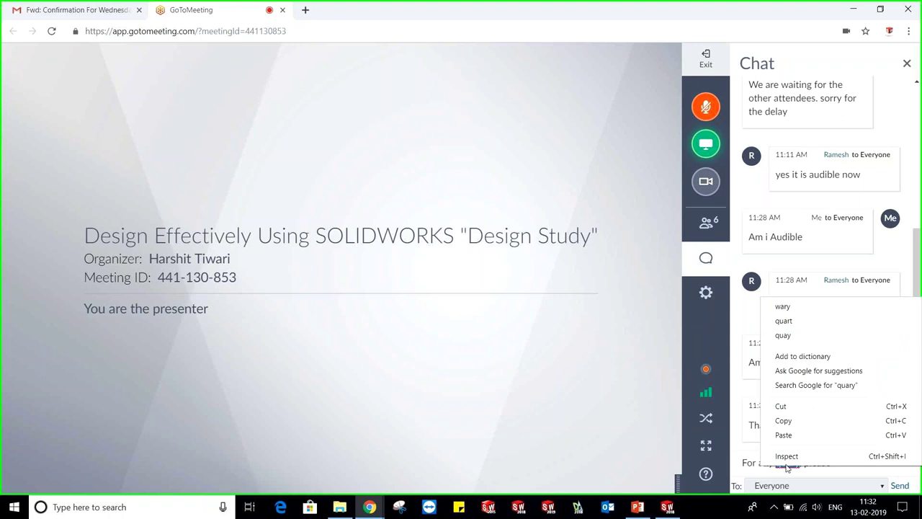
pyautogui.press('Escape')
pyautogui.write('query')
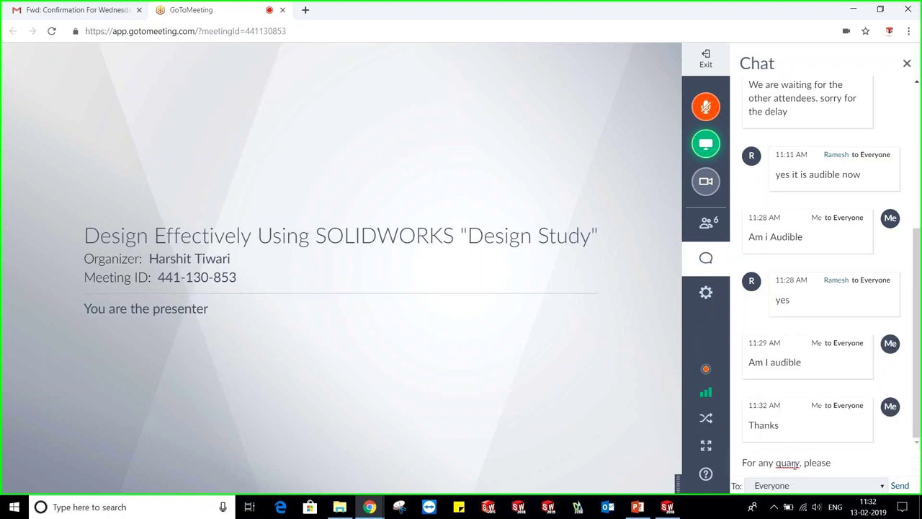
# Finish the message with 'mail us on' plus the presenter's e-mail and send it to everyone.
pyautogui.click(838, 467)
pyautogui.write('mail us ')
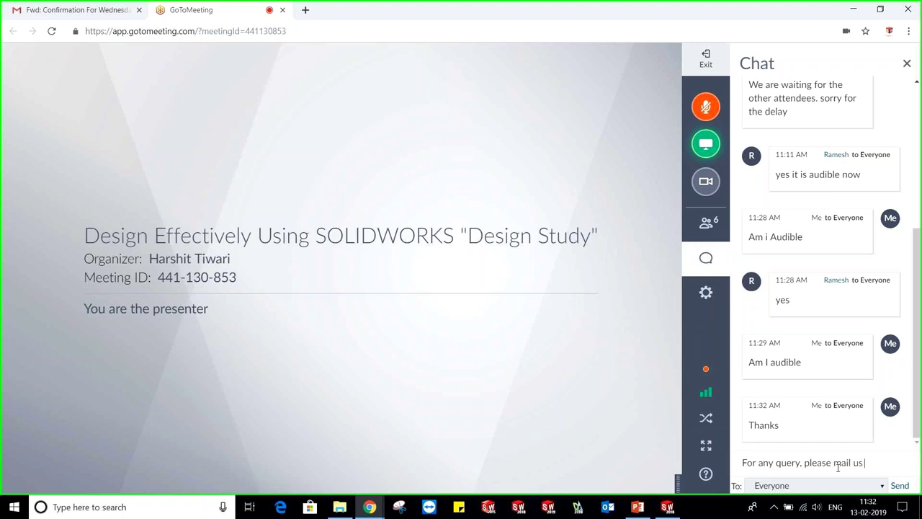
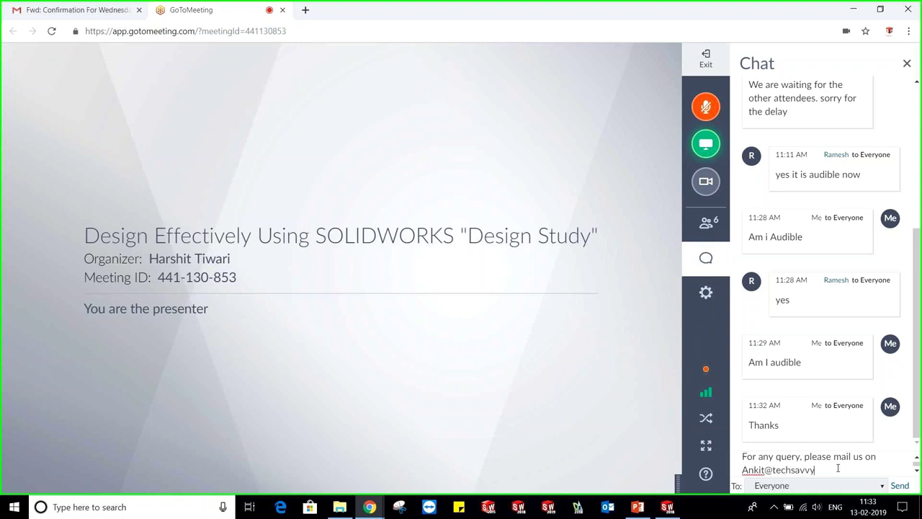
pyautogui.press('Delete')
pyautogui.press('Return')
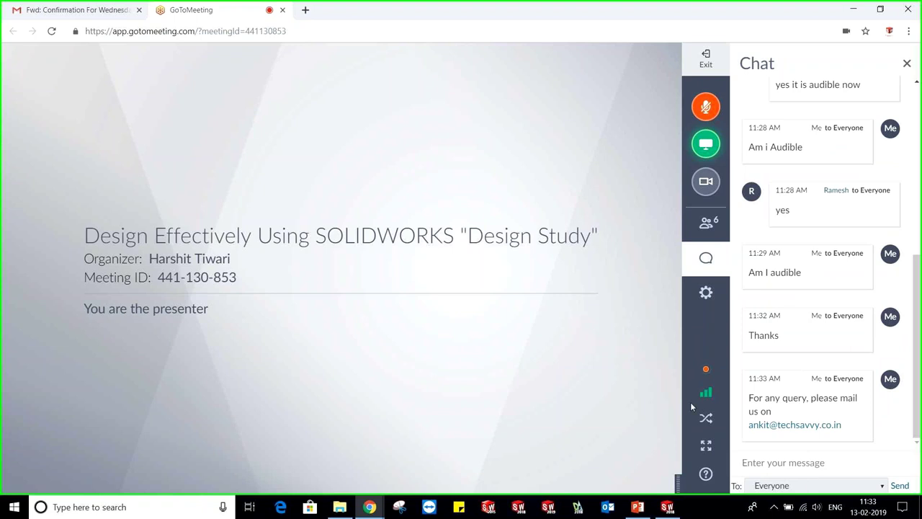
pyautogui.click(85, 13)
pyautogui.click(260, 12)
# Close the GoToMeeting chat panel and bring up the leave-meeting confirmation.
pyautogui.click(908, 65)
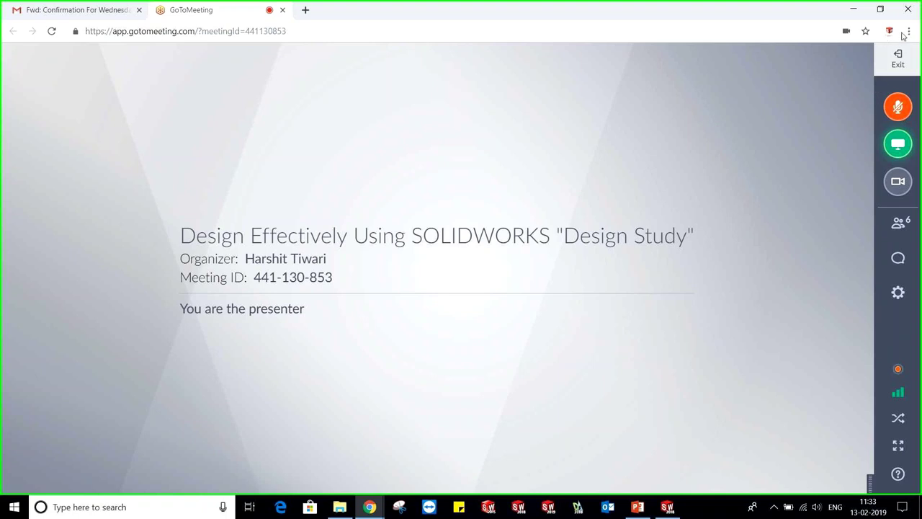
pyautogui.click(898, 59)
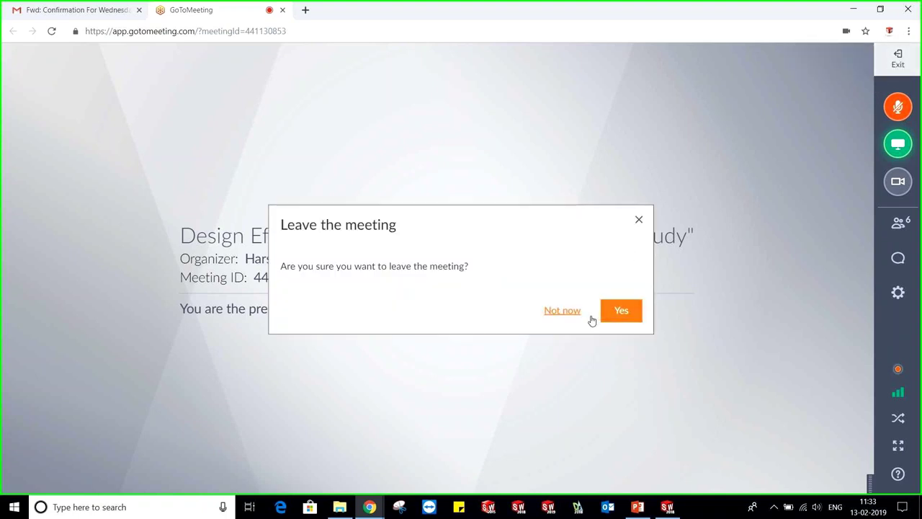